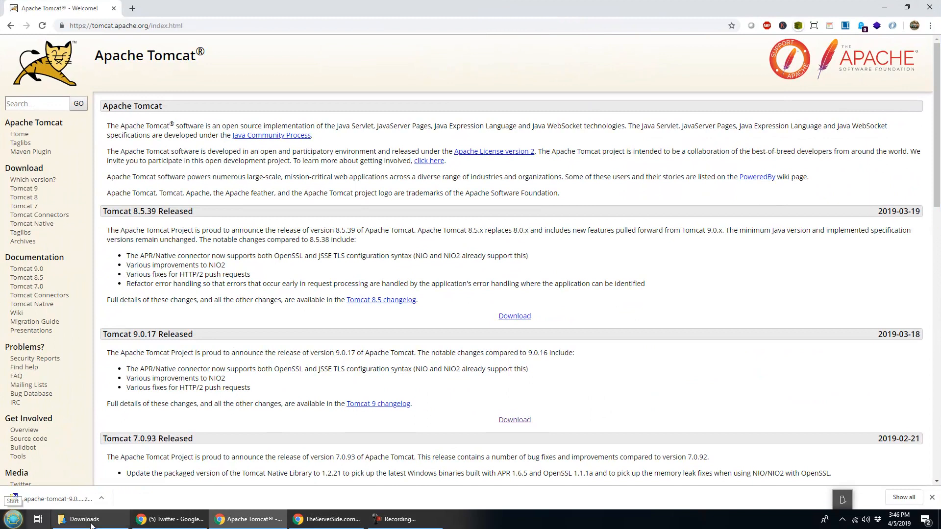
Check the installed Java version by running java -version in a Git Bash terminal from the Downloads folder
{"action": "left_click", "coordinate": [81, 519]}
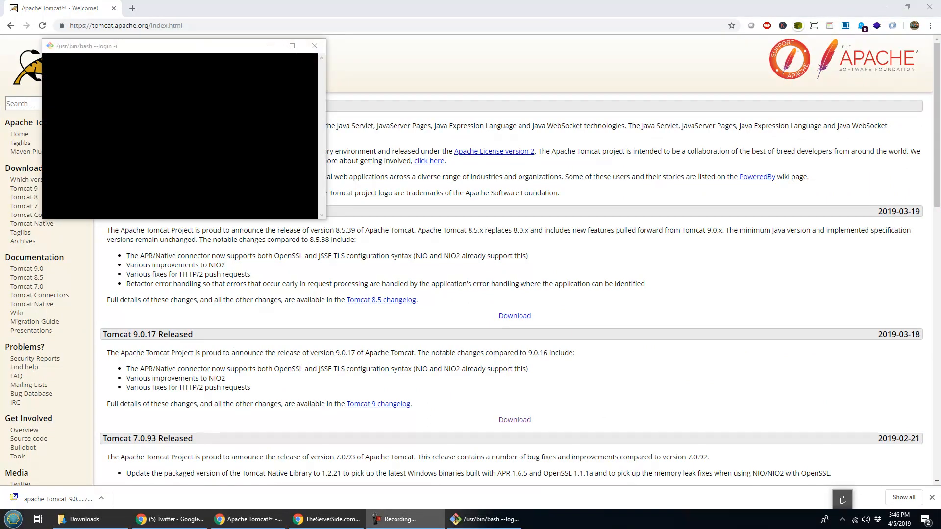
{"action": "left_click_drag", "start_coordinate": [191, 43], "coordinate": [448, 192]}
{"action": "type", "text": "jav"}
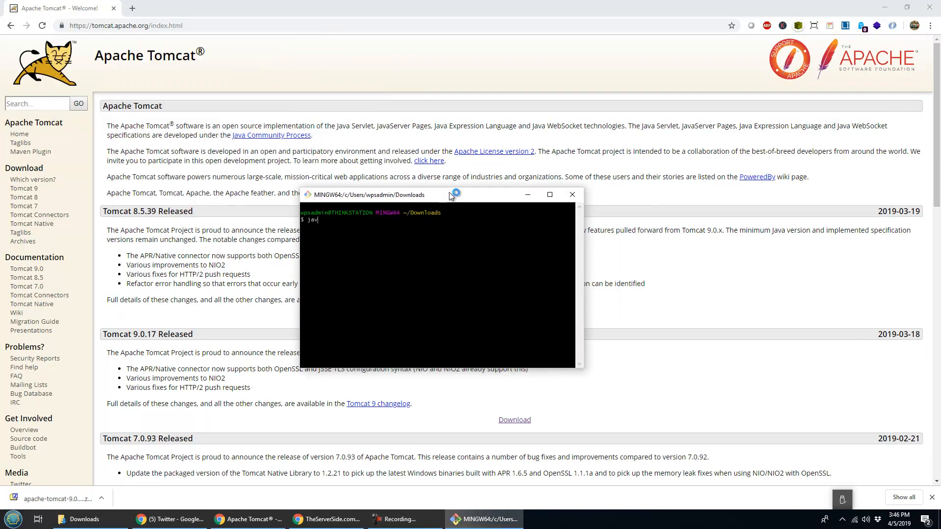
{"action": "type", "text": "a -version"}
{"action": "key", "text": "Return"}
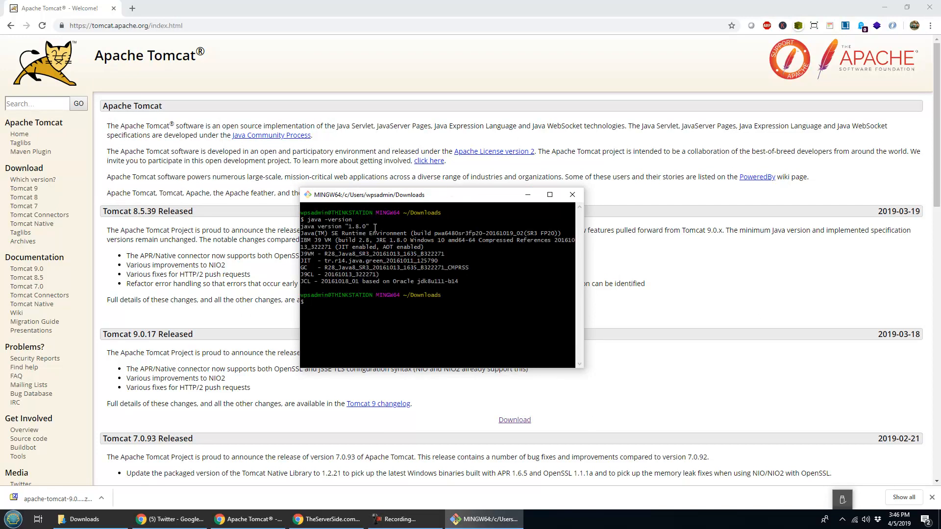
{"action": "left_click_drag", "start_coordinate": [375, 227], "coordinate": [350, 227]}
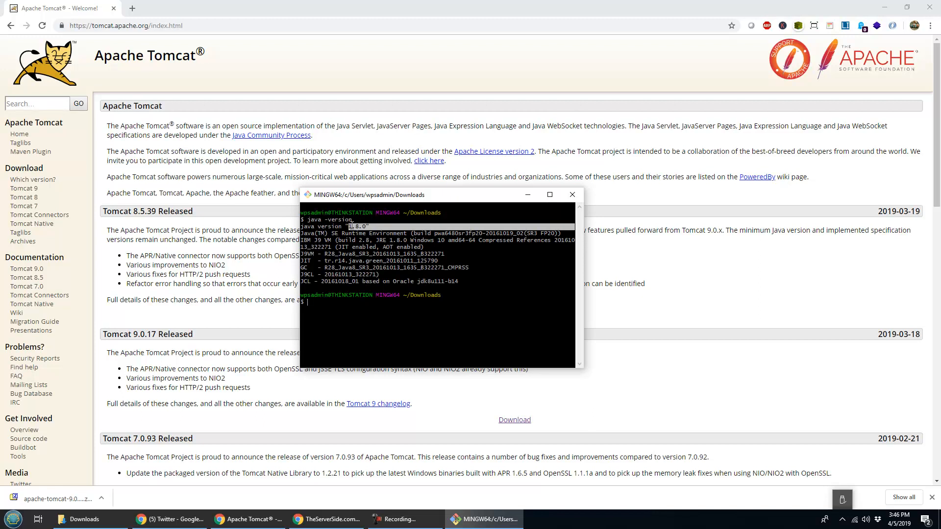
{"action": "left_click", "coordinate": [573, 195]}
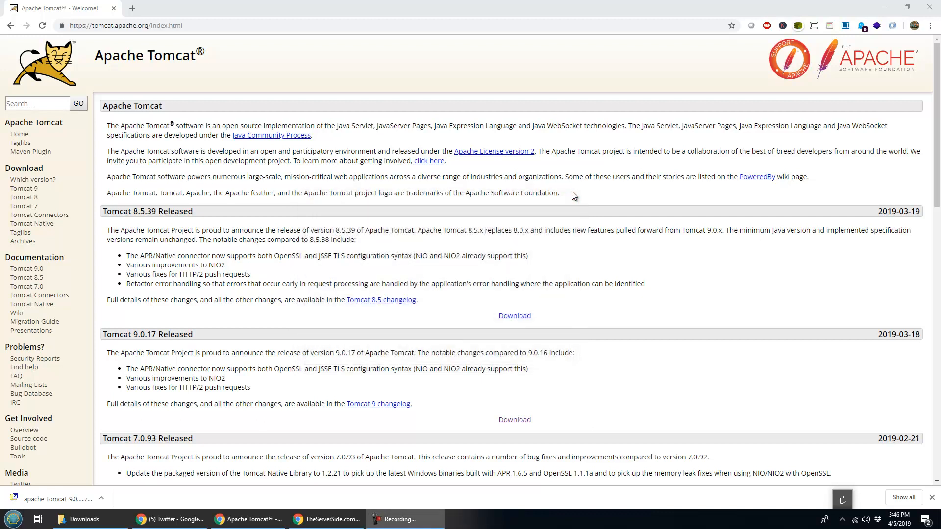
Download the 64-bit Windows zip of Tomcat 9.0.17 from the Tomcat 9 download page
{"action": "left_click", "coordinate": [27, 190]}
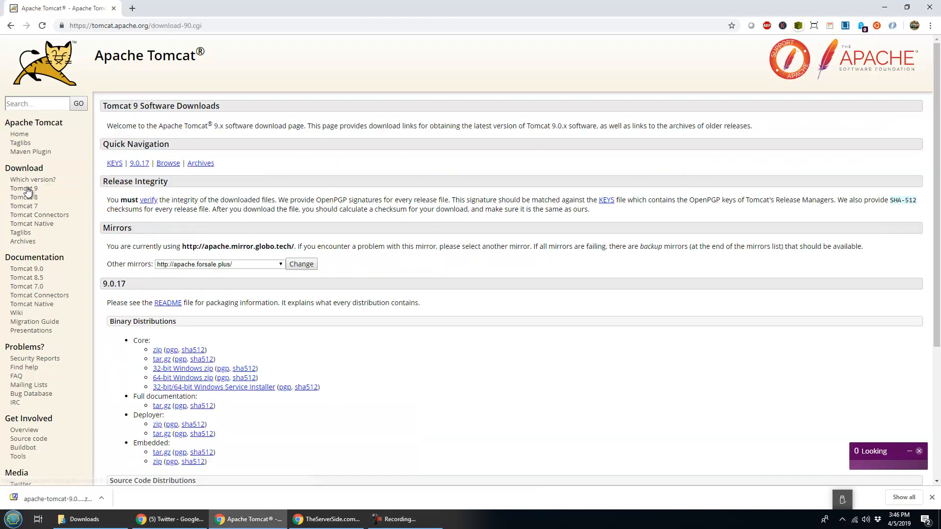
{"action": "left_click", "coordinate": [180, 26]}
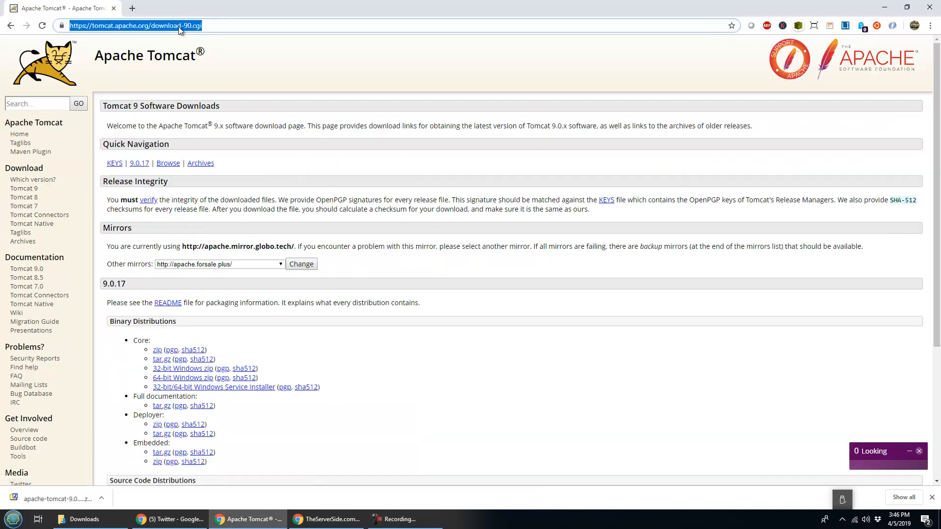
{"action": "left_click", "coordinate": [154, 26]}
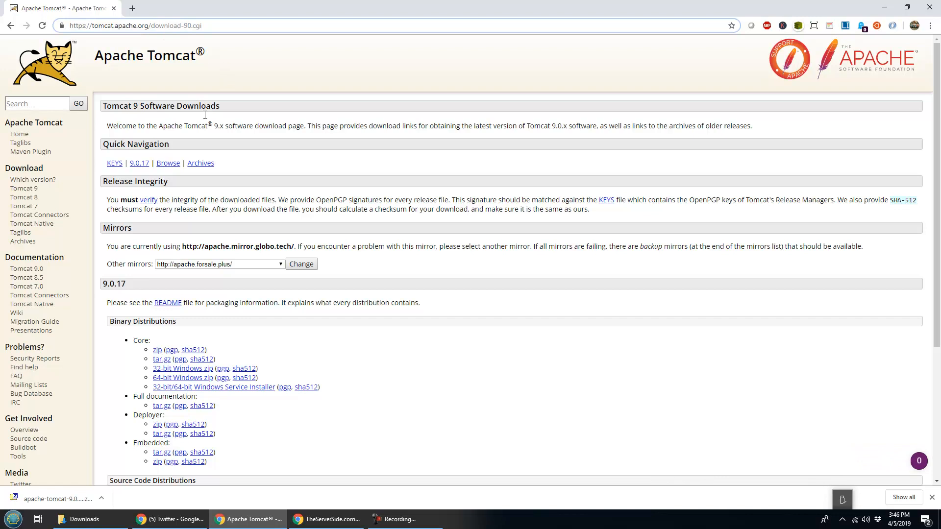
{"action": "left_click", "coordinate": [26, 190]}
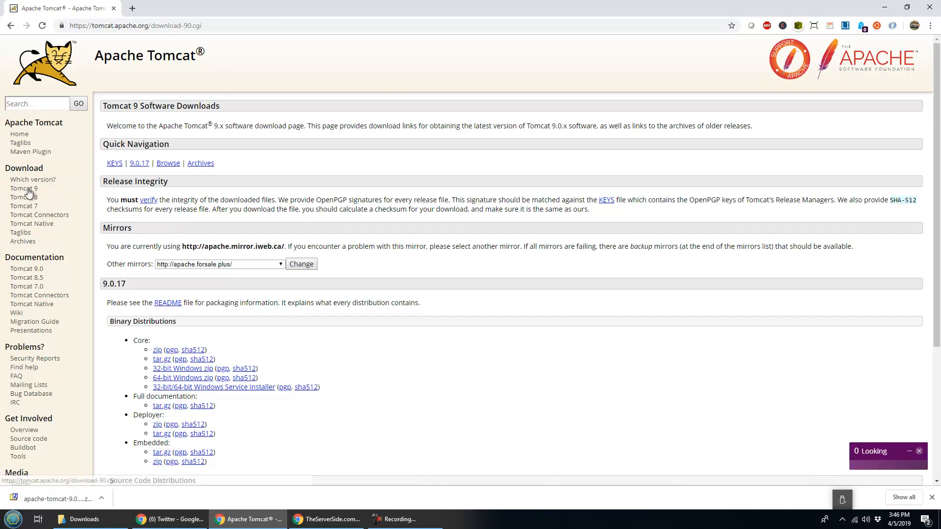
{"action": "left_click", "coordinate": [182, 378]}
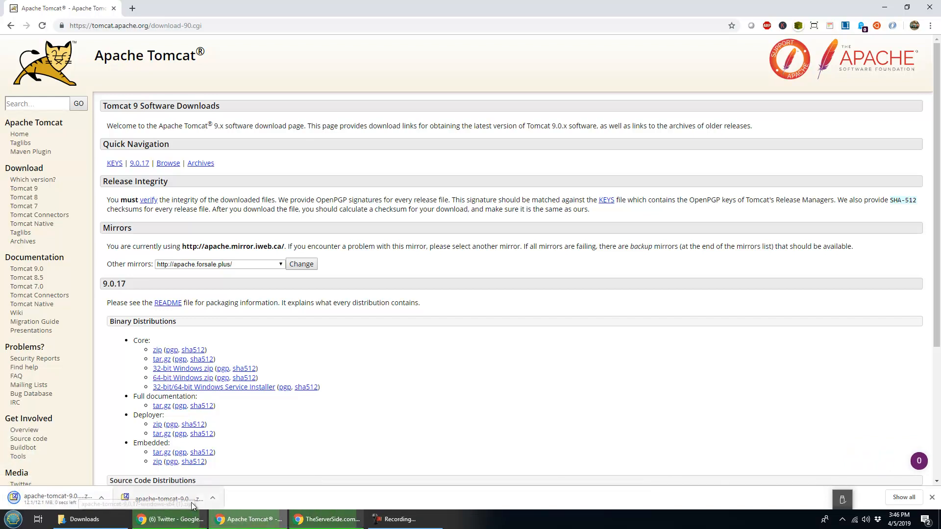
Show the download in its folder and extract apache-tomcat-9.0.17-windows-x64.zip directly into Downloads with 7-Zip
{"action": "left_click", "coordinate": [214, 499]}
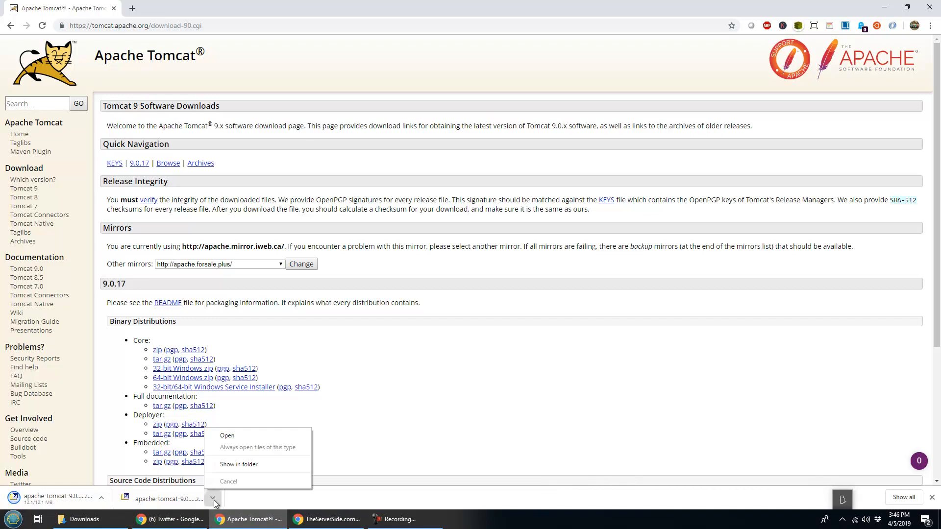
{"action": "left_click", "coordinate": [233, 463]}
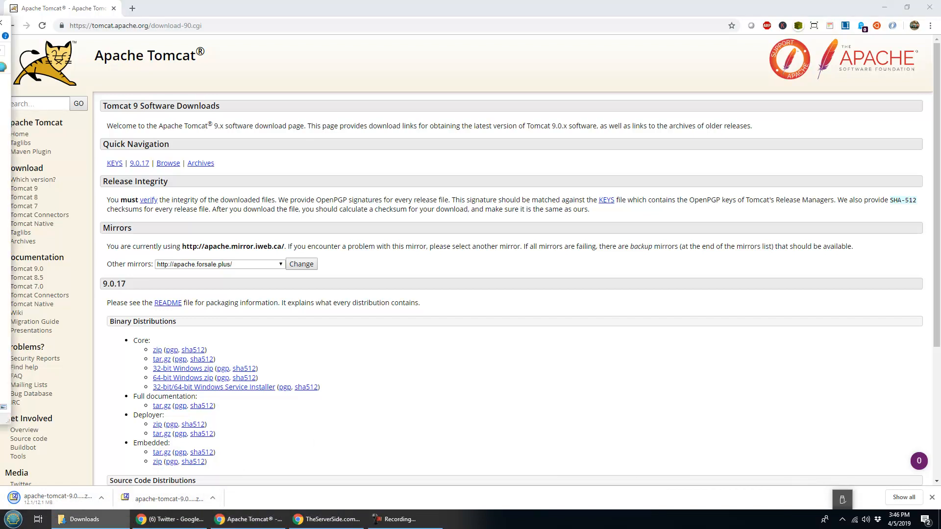
{"action": "left_click_drag", "start_coordinate": [269, 118], "coordinate": [442, 69]}
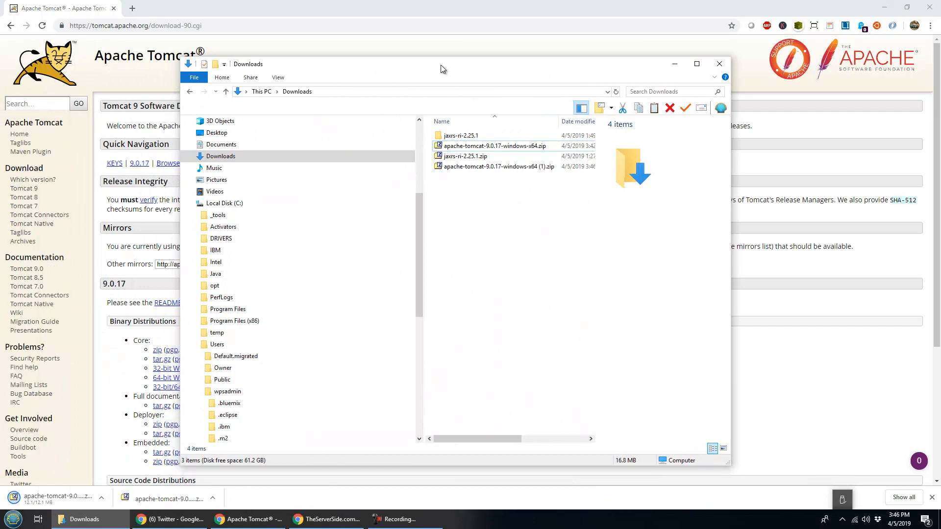
{"action": "left_click", "coordinate": [473, 147]}
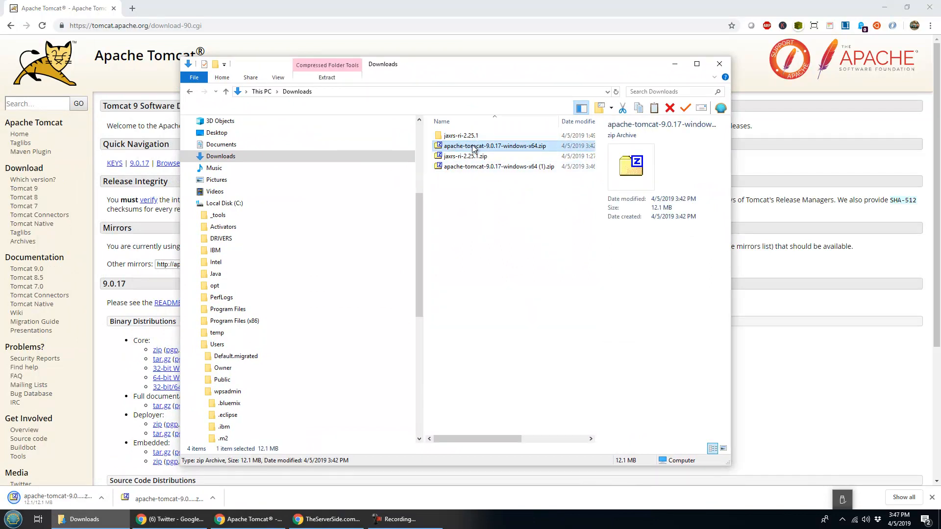
{"action": "right_click", "coordinate": [473, 147]}
{"action": "mouse_move", "coordinate": [498, 164]}
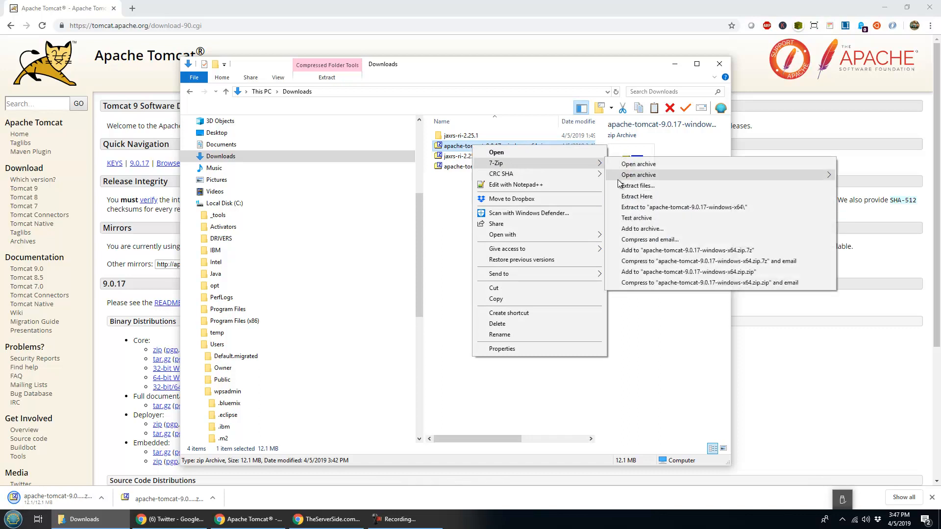
{"action": "left_click", "coordinate": [637, 197]}
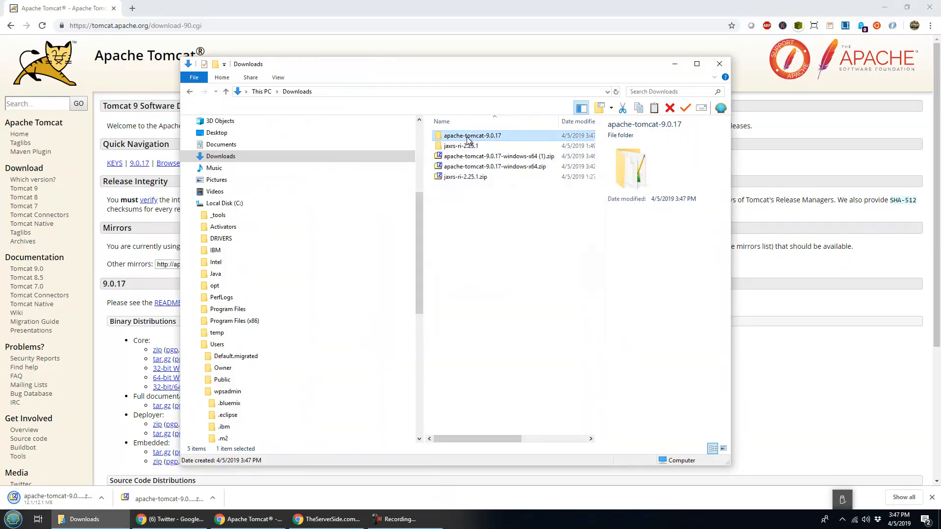
Rename the extracted apache-tomcat-9.0.17 folder to tomcat-9 in a new File Explorer window
{"action": "key", "text": "ctrl+n"}
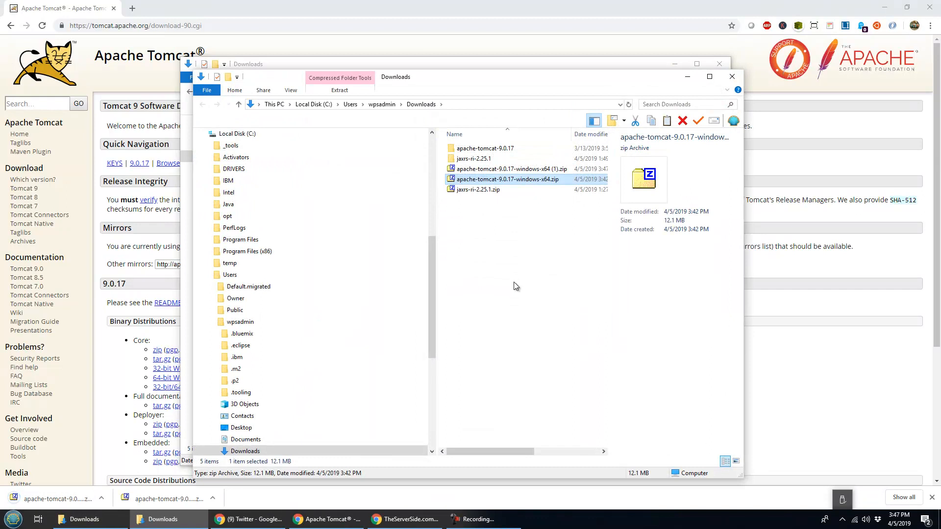
{"action": "left_click", "coordinate": [482, 149]}
{"action": "right_click", "coordinate": [483, 150]}
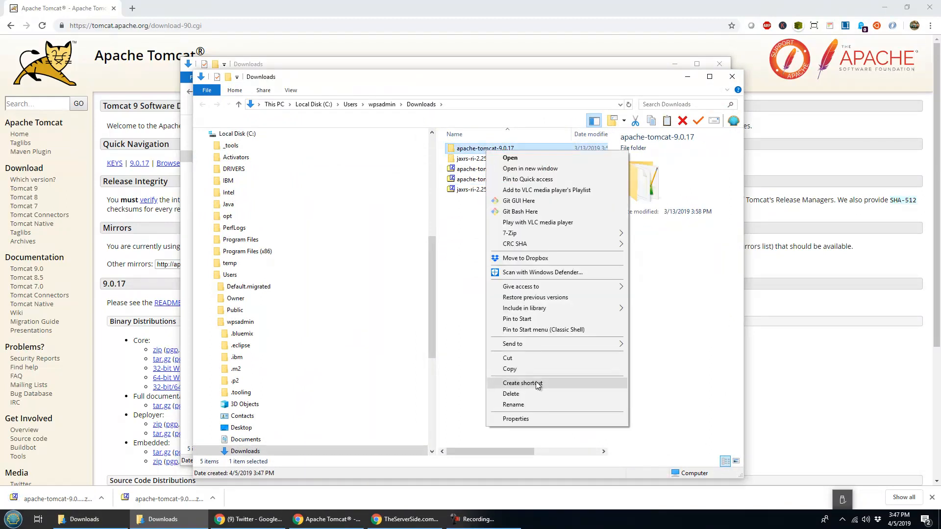
{"action": "left_click", "coordinate": [541, 405]}
{"action": "type", "text": "tomca"}
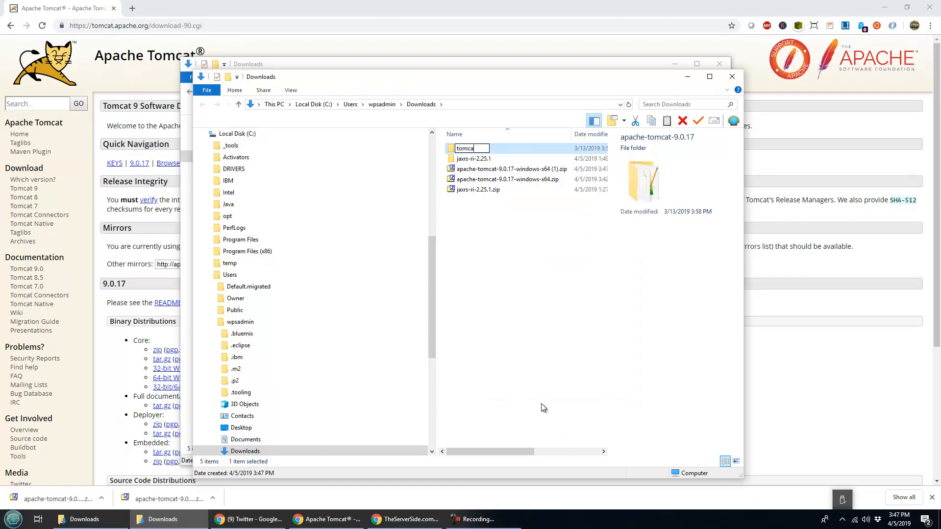
{"action": "type", "text": "t-9"}
{"action": "key", "text": "Return"}
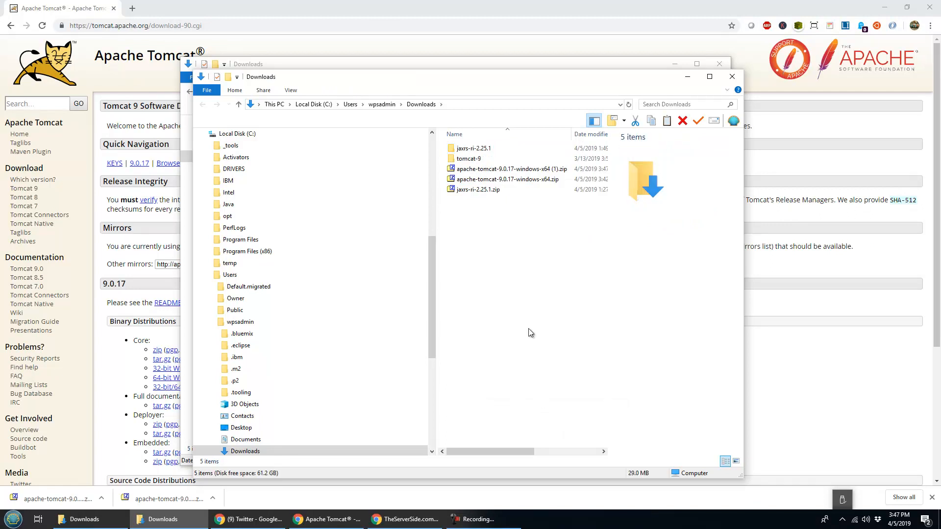
Examine the contents of the tomcat-9 folder and the startup and shutdown scripts in bin, then return to Downloads
{"action": "double_click", "coordinate": [474, 159]}
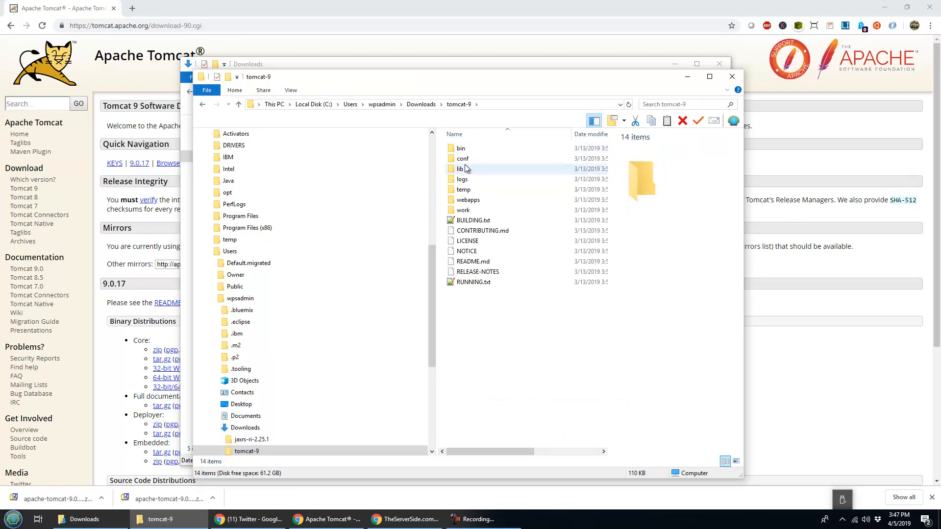
{"action": "left_click", "coordinate": [464, 160]}
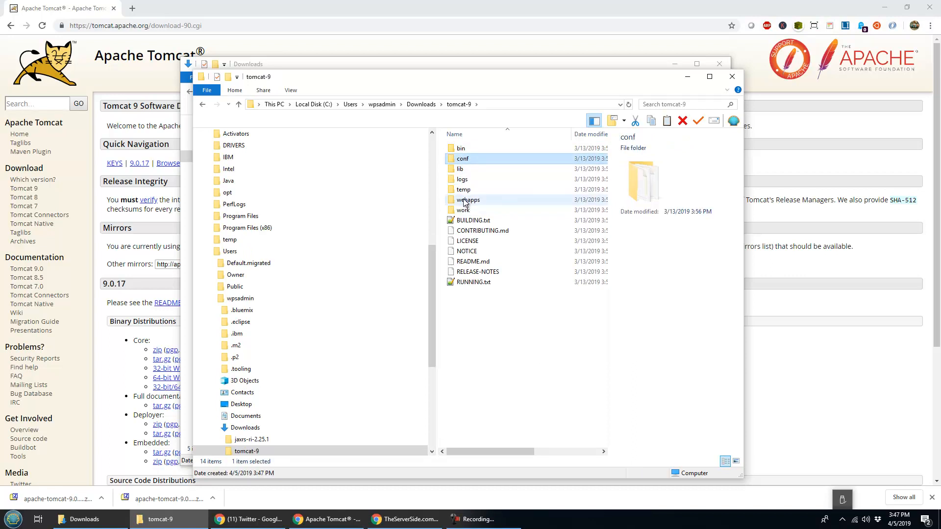
{"action": "left_click", "coordinate": [466, 201]}
{"action": "left_click", "coordinate": [464, 146]}
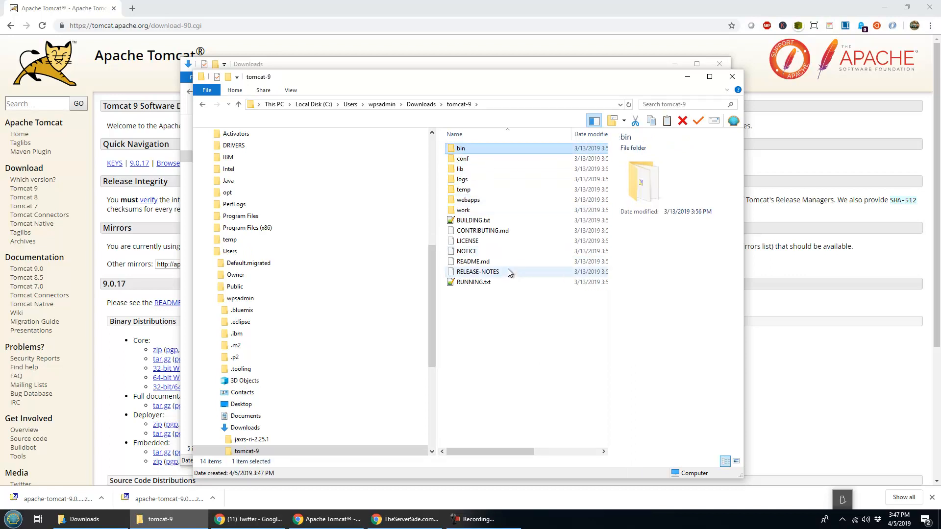
{"action": "double_click", "coordinate": [457, 148]}
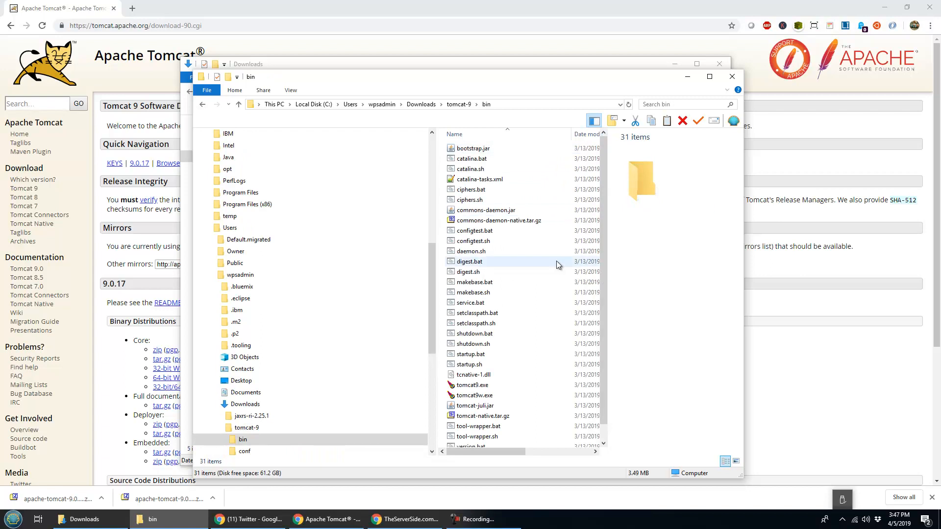
{"action": "left_click_drag", "start_coordinate": [603, 306], "coordinate": [603, 338]}
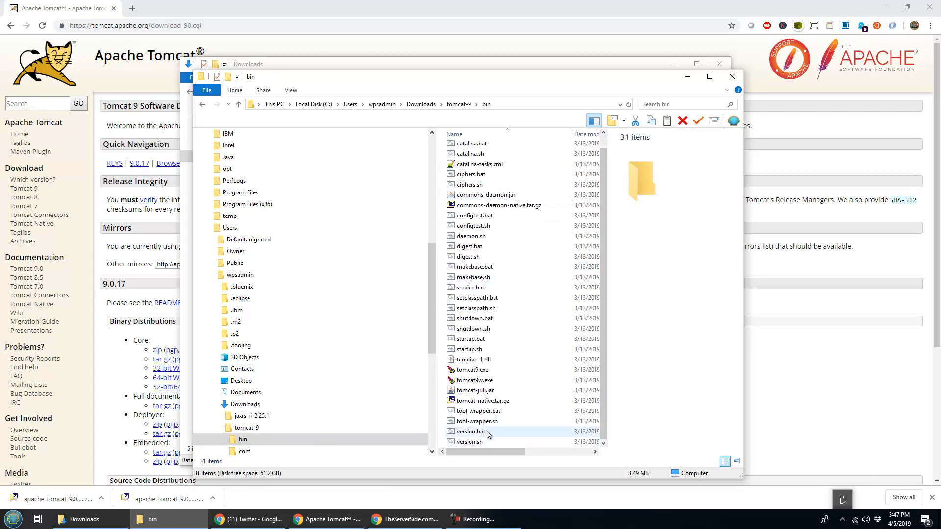
{"action": "left_click", "coordinate": [476, 319]}
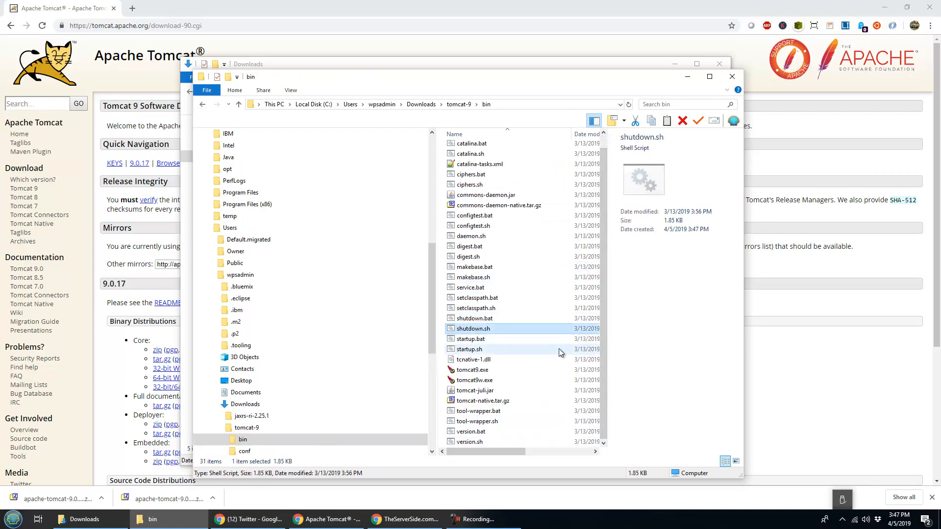
{"action": "left_click", "coordinate": [202, 105]}
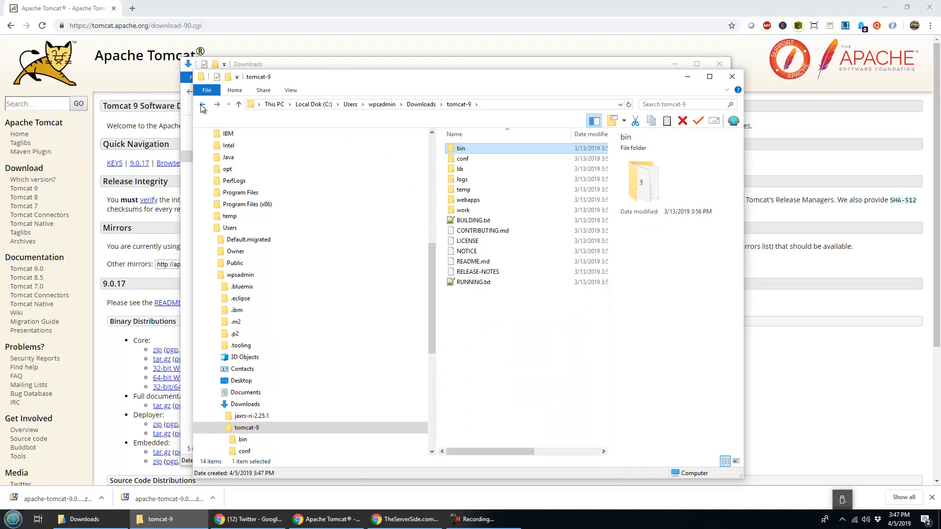
{"action": "left_click", "coordinate": [202, 107]}
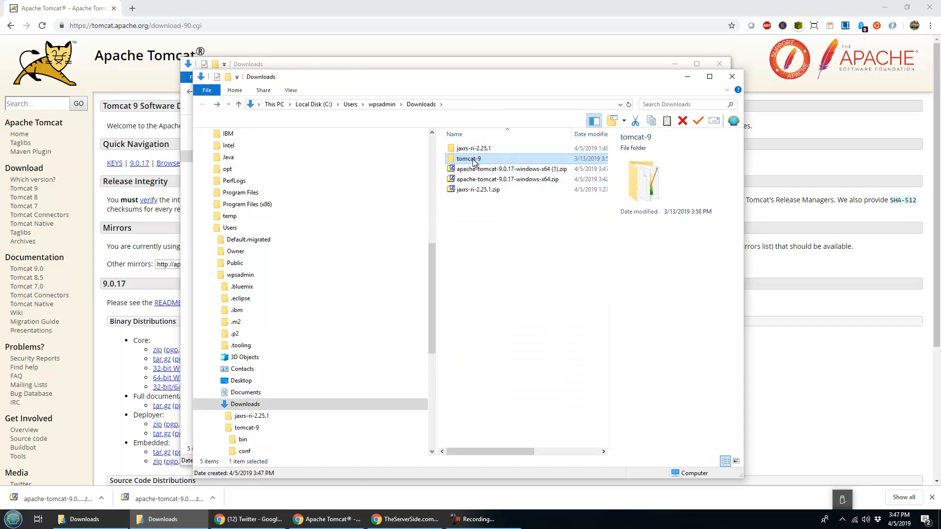
Copy the tomcat-9 folder from Downloads into C:\_tools
{"action": "right_click", "coordinate": [475, 163]}
{"action": "left_click", "coordinate": [530, 376]}
{"action": "left_click_drag", "start_coordinate": [430, 337], "coordinate": [429, 295]}
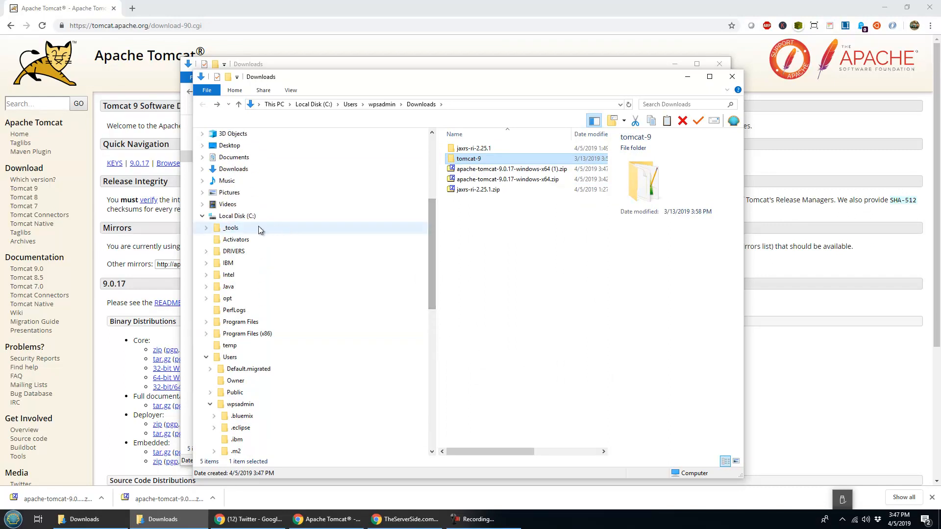
{"action": "left_click", "coordinate": [231, 228]}
{"action": "right_click", "coordinate": [482, 251]}
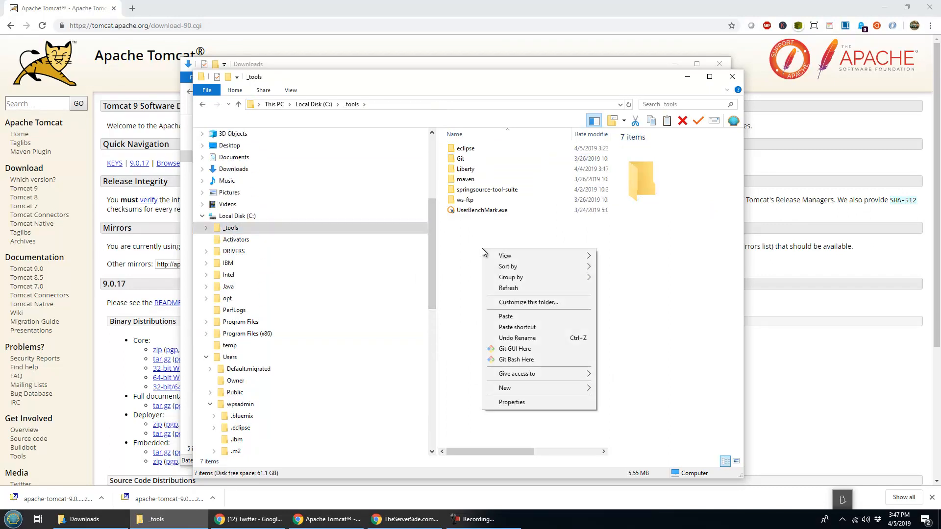
{"action": "left_click", "coordinate": [512, 316]}
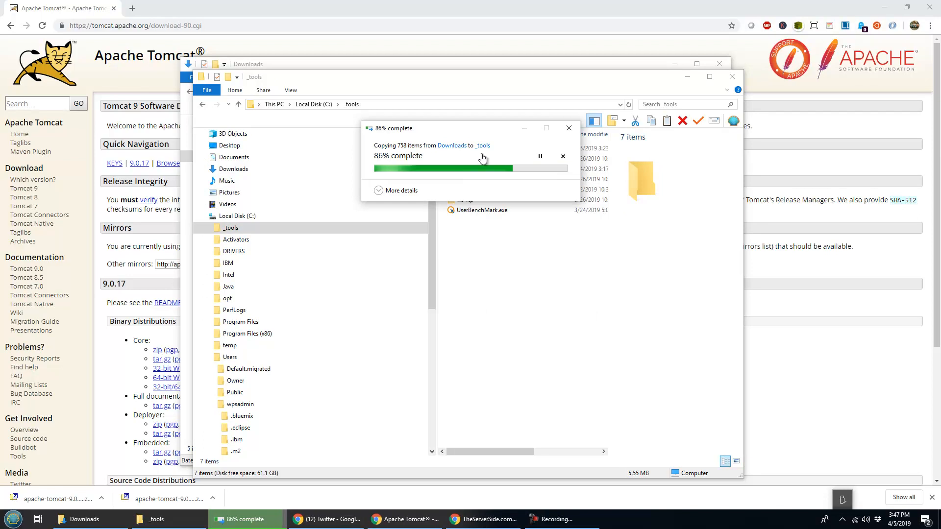
{"action": "left_click", "coordinate": [465, 202]}
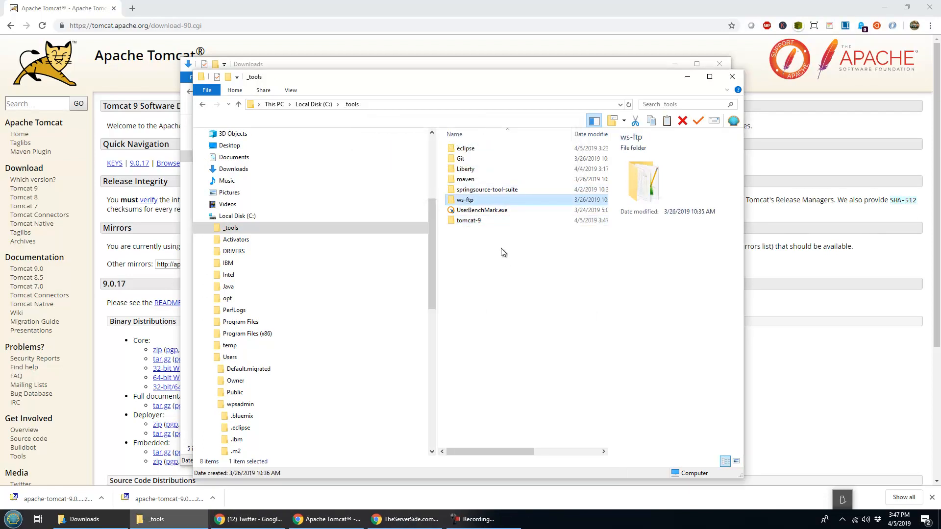
Open the tomcat-9 folder in C:\_tools and copy its full path, C:\_tools\tomcat-9, to the clipboard
{"action": "left_click", "coordinate": [477, 224]}
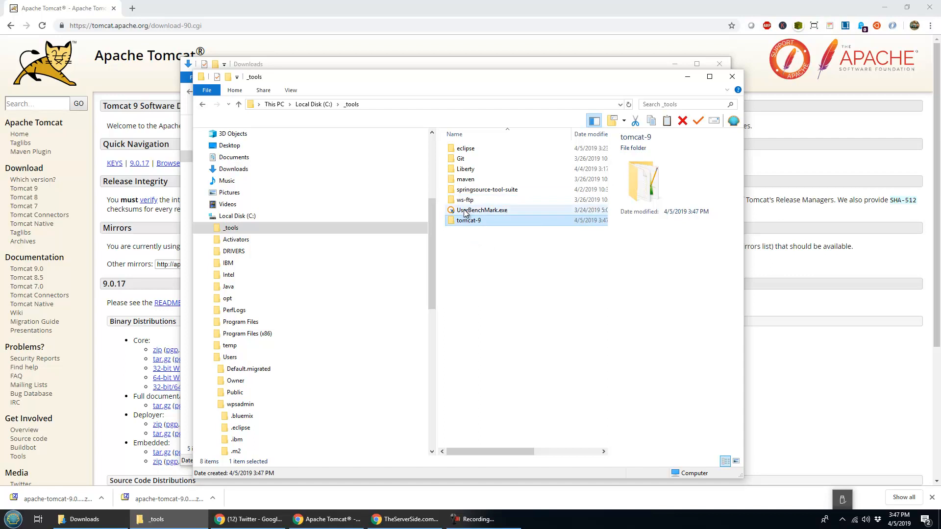
{"action": "double_click", "coordinate": [463, 222]}
{"action": "left_click", "coordinate": [425, 104]}
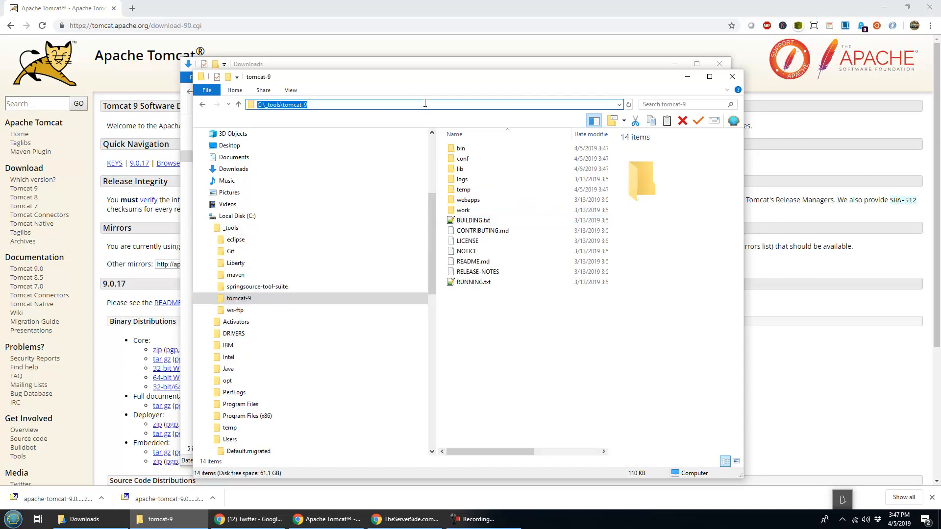
{"action": "right_click", "coordinate": [298, 104]}
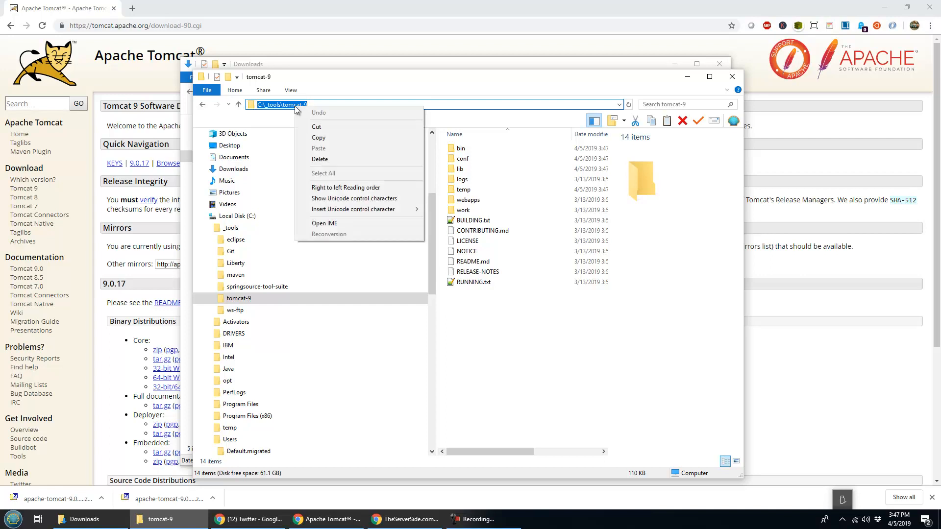
{"action": "left_click", "coordinate": [338, 137]}
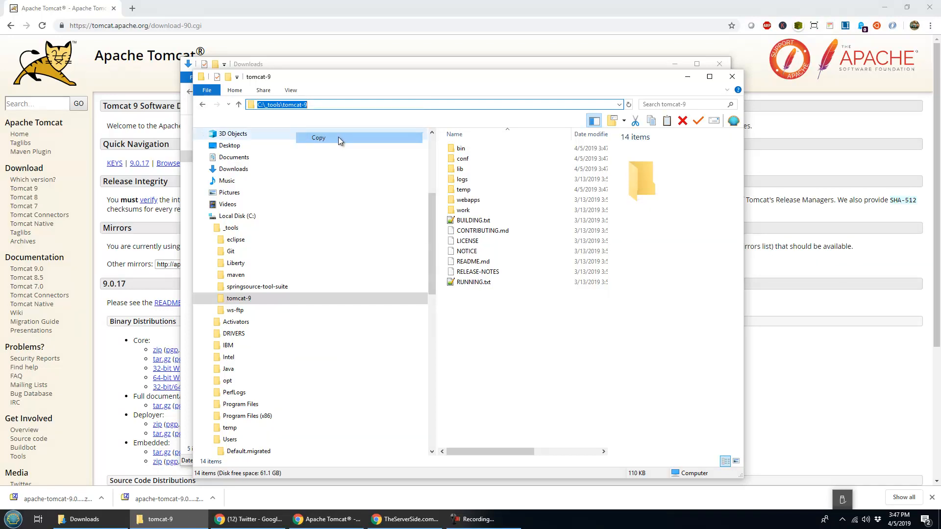
{"action": "left_click", "coordinate": [329, 104]}
{"action": "key", "text": "ctrl+a"}
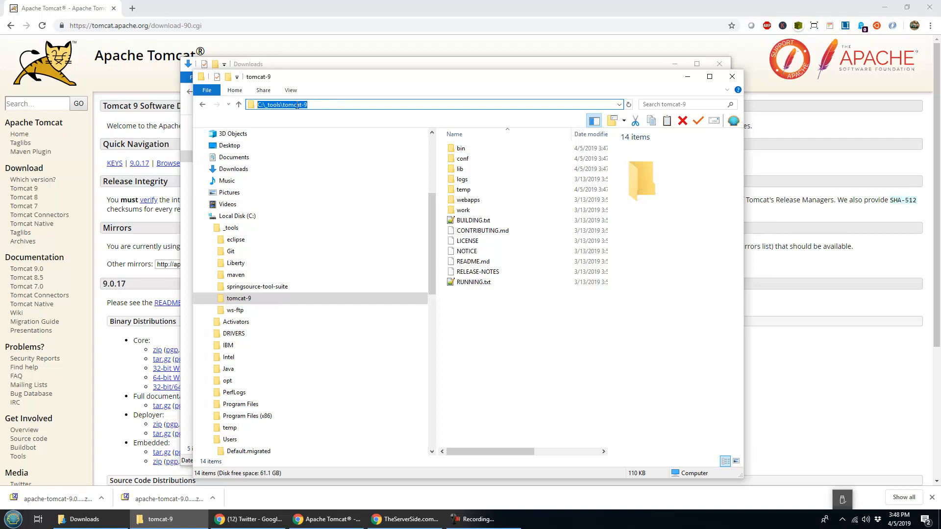
{"action": "right_click", "coordinate": [316, 120]}
{"action": "left_click", "coordinate": [319, 135]}
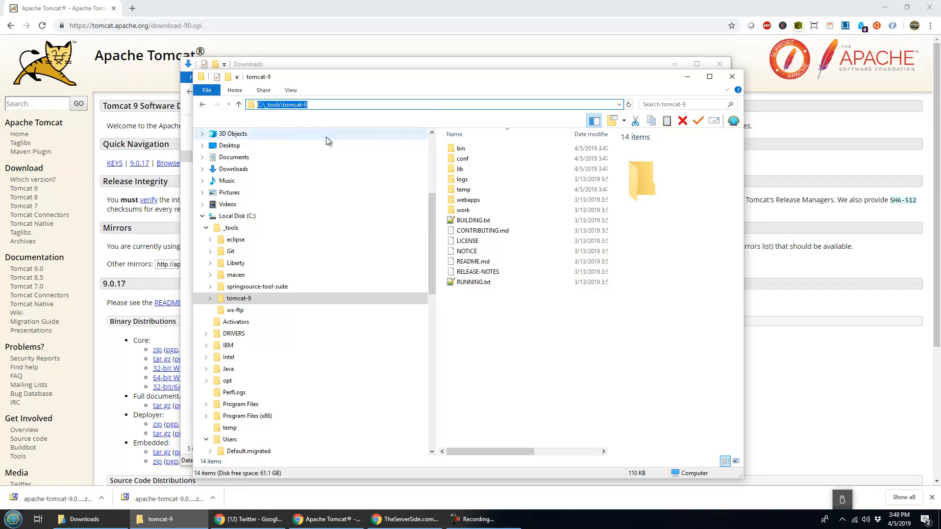
Search Windows for "environment", choose to edit the system environment variables, and open the Environment Variables dialog
{"action": "left_click", "coordinate": [14, 520]}
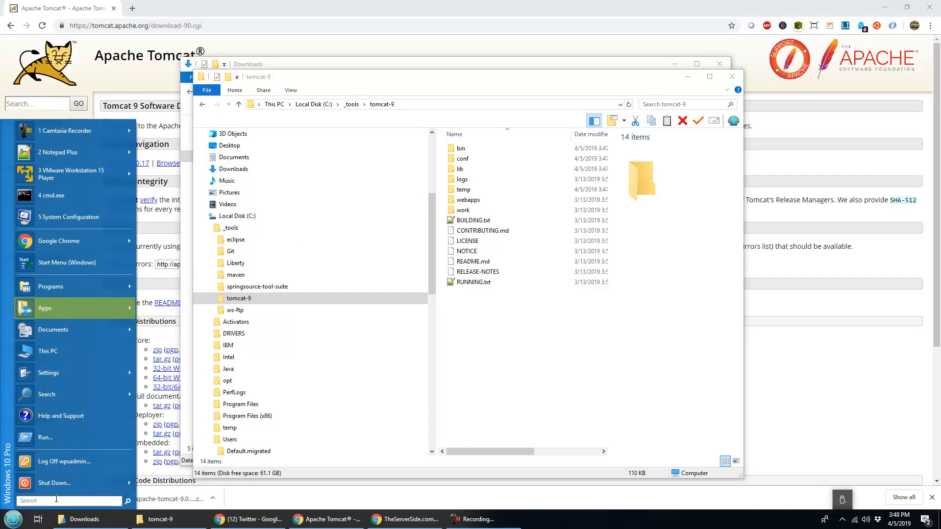
{"action": "type", "text": "en"}
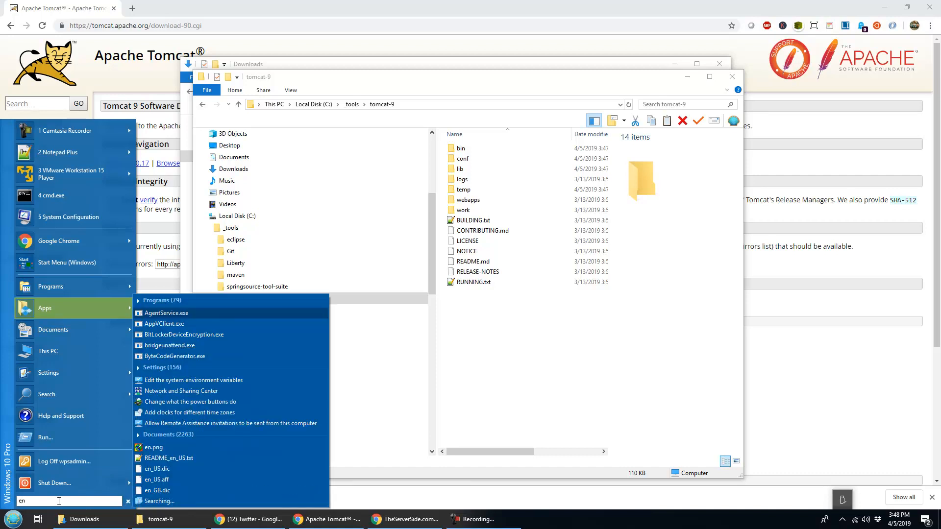
{"action": "type", "text": "vironment"}
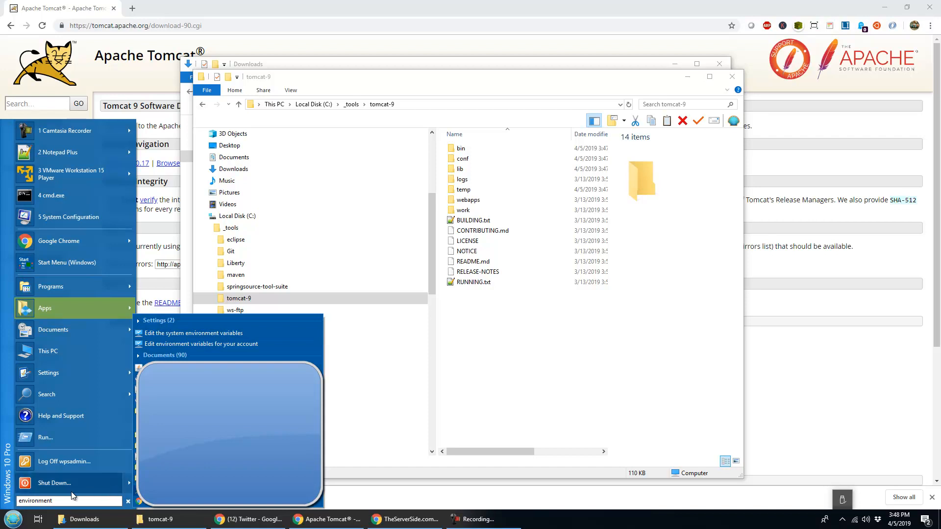
{"action": "left_click", "coordinate": [190, 333]}
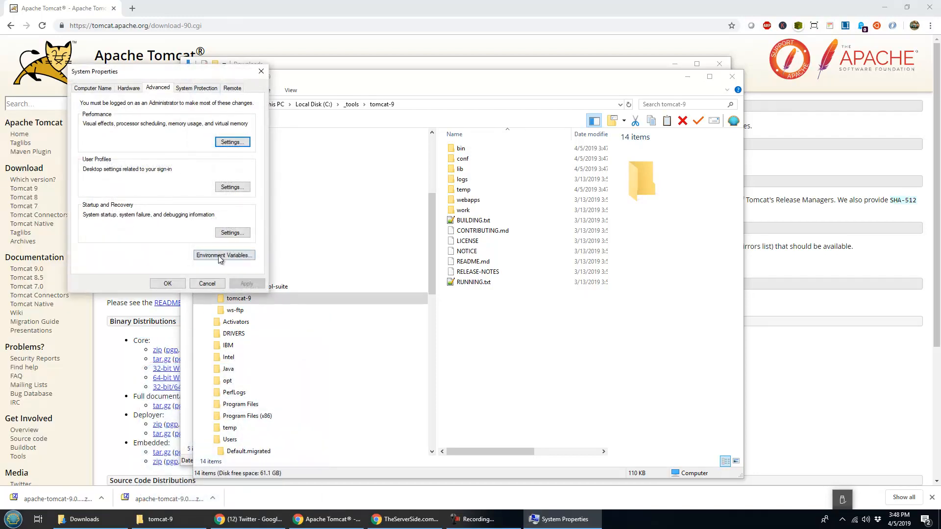
{"action": "left_click", "coordinate": [220, 256]}
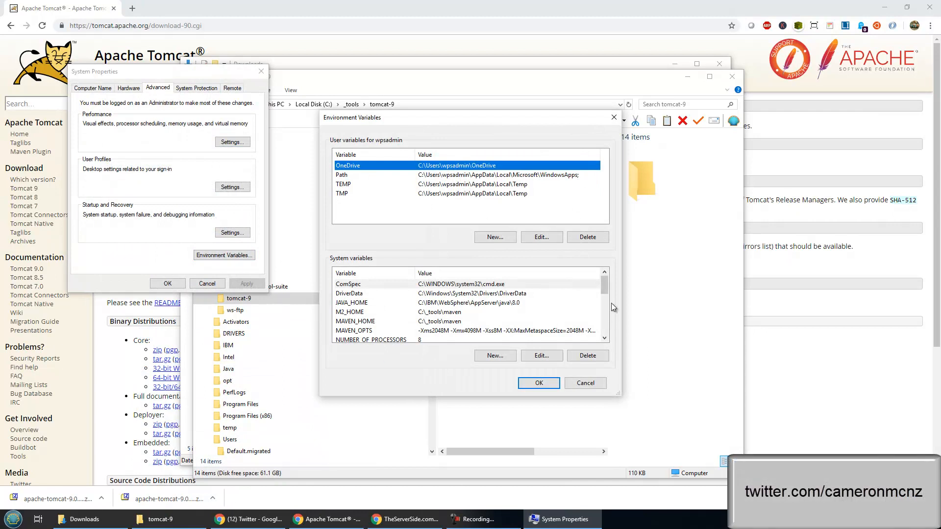
Create a system variable named CATALINA_HOME with the value C:\_tools\tomcat-9
{"action": "left_click", "coordinate": [498, 355]}
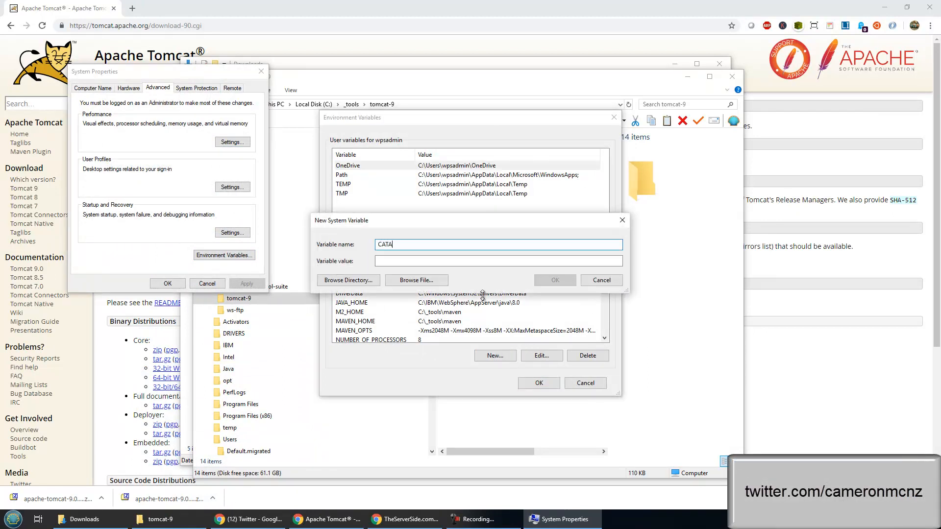
{"action": "type", "text": "CATALINA_HOME"}
{"action": "left_click", "coordinate": [489, 260]}
{"action": "key", "text": "ctrl+v"}
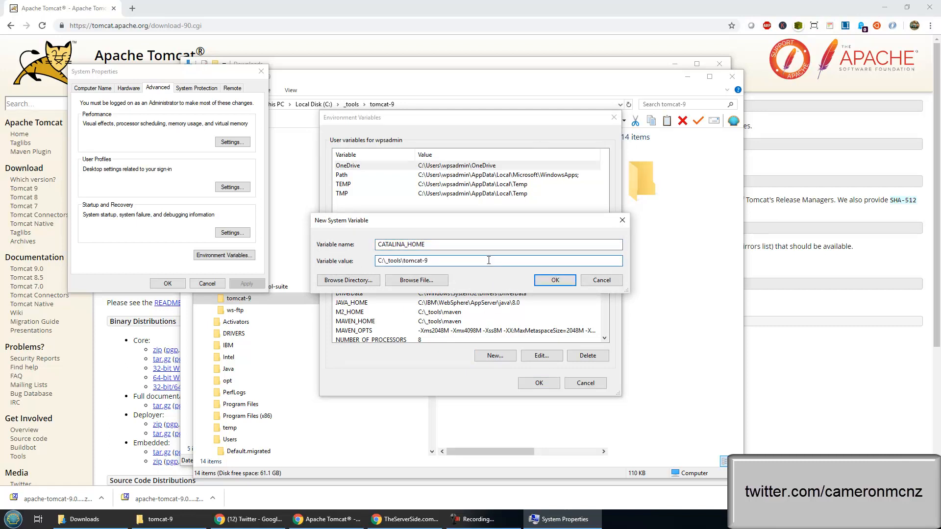
{"action": "left_click", "coordinate": [556, 280]}
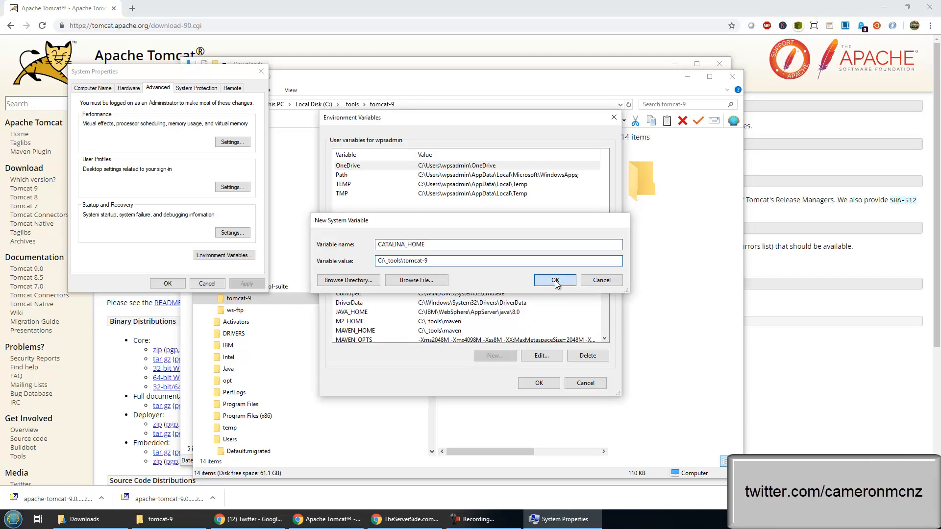
Add C:\_tools\tomcat-9\bin as a new entry in the system Path variable and save all environment settings
{"action": "left_click_drag", "start_coordinate": [607, 283], "coordinate": [603, 309]}
{"action": "left_click", "coordinate": [443, 303]}
{"action": "left_click", "coordinate": [539, 355]}
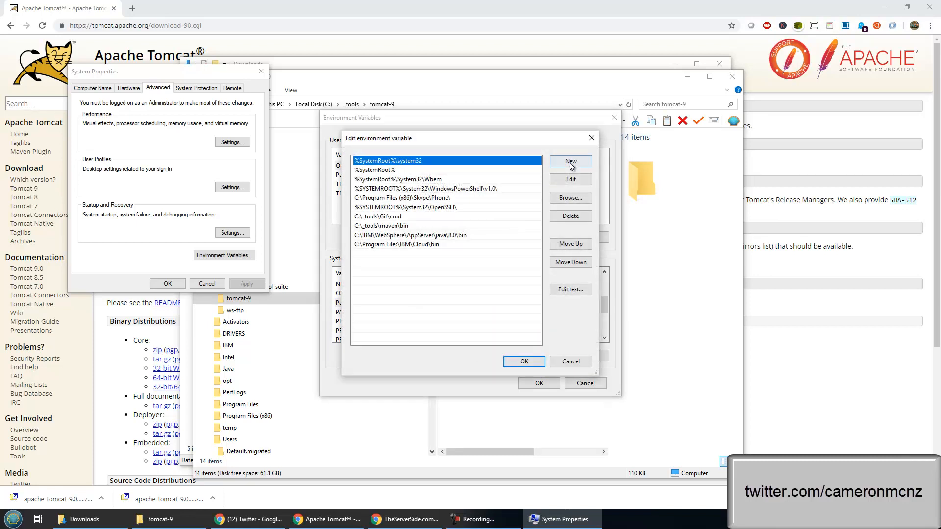
{"action": "left_click", "coordinate": [571, 162]}
{"action": "key", "text": "ctrl+v"}
{"action": "type", "text": "\bin"}
{"action": "left_click", "coordinate": [486, 297]}
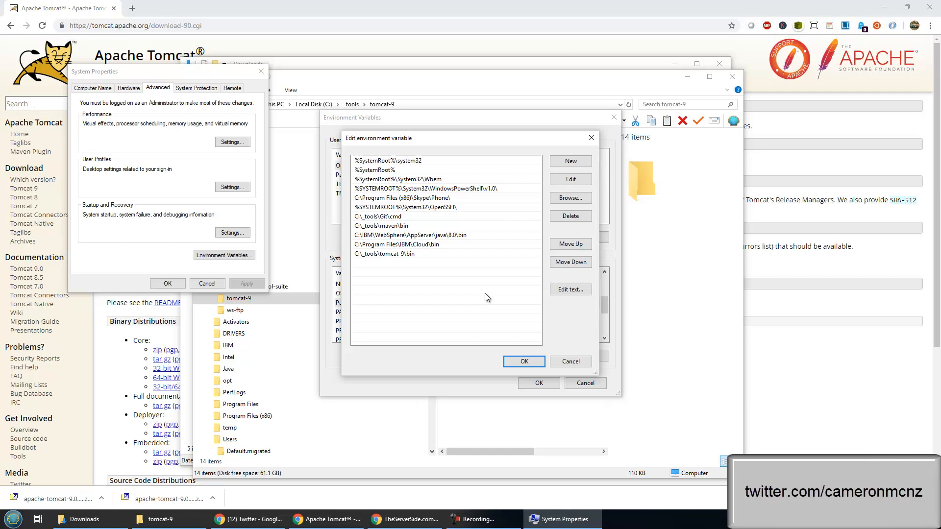
{"action": "left_click", "coordinate": [523, 362]}
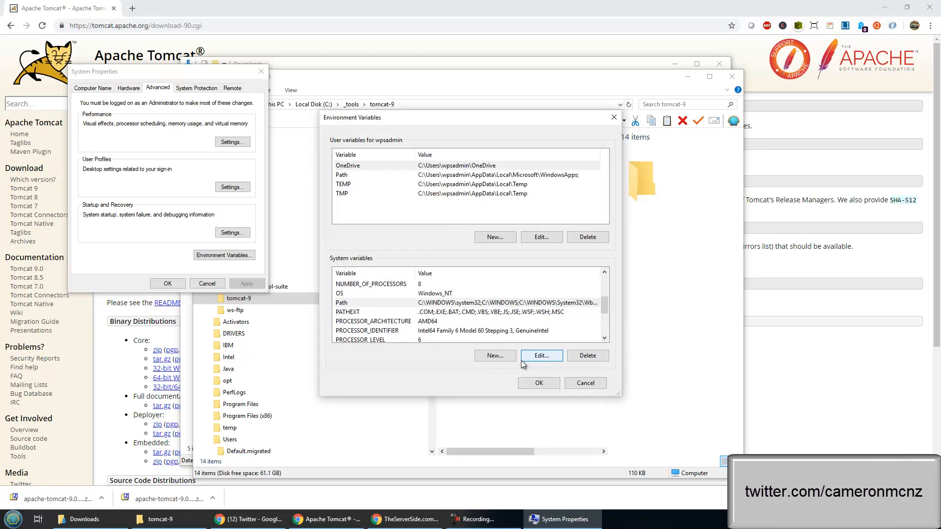
{"action": "left_click", "coordinate": [539, 383]}
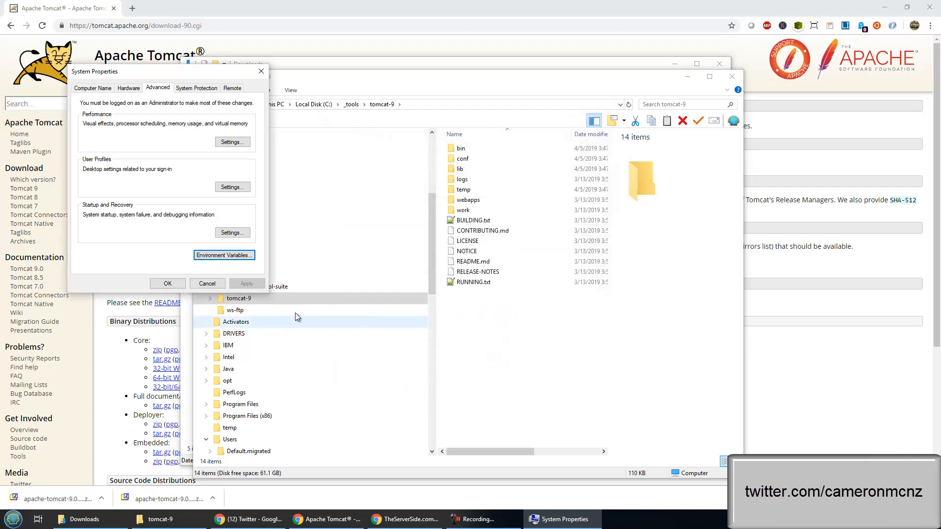
{"action": "left_click", "coordinate": [167, 285]}
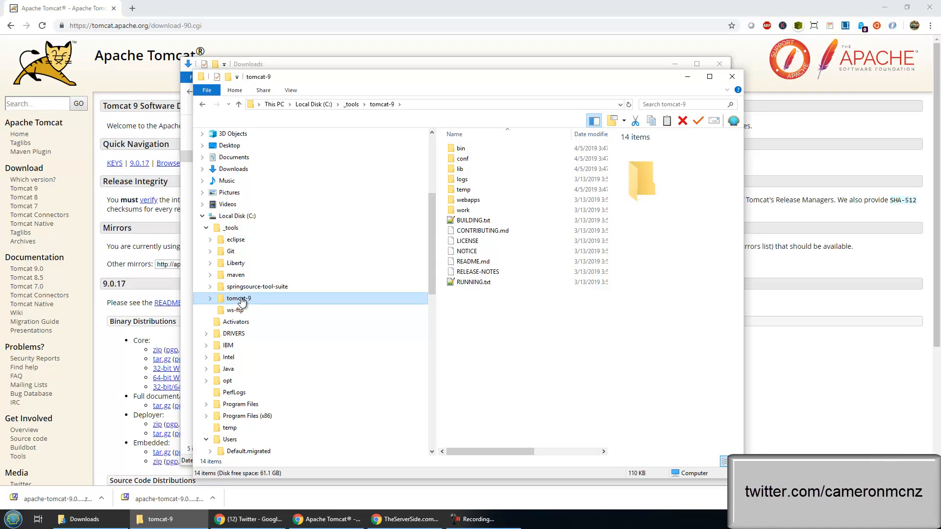
Go to the bin folder of tomcat-9 in File Explorer and open Git Bash there
{"action": "double_click", "coordinate": [241, 300]}
{"action": "left_click", "coordinate": [235, 311]}
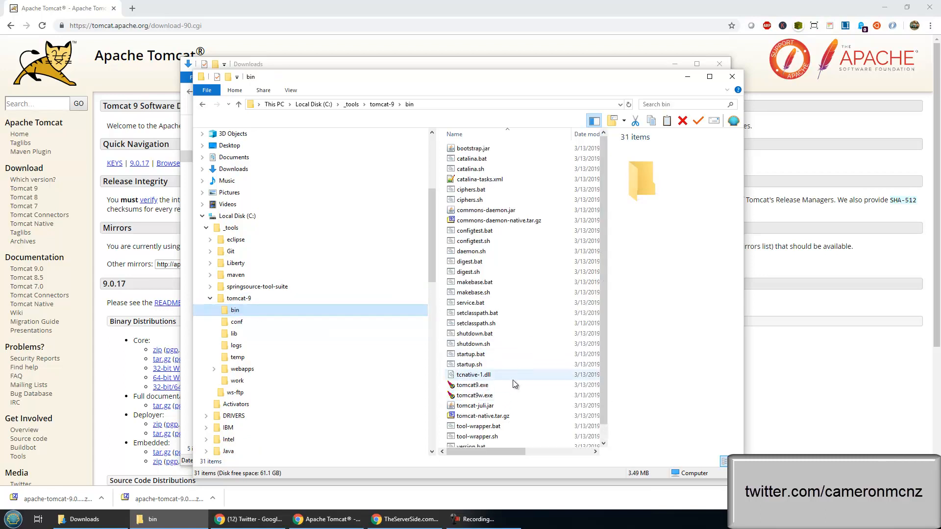
{"action": "left_click", "coordinate": [474, 356]}
{"action": "right_click", "coordinate": [520, 311]}
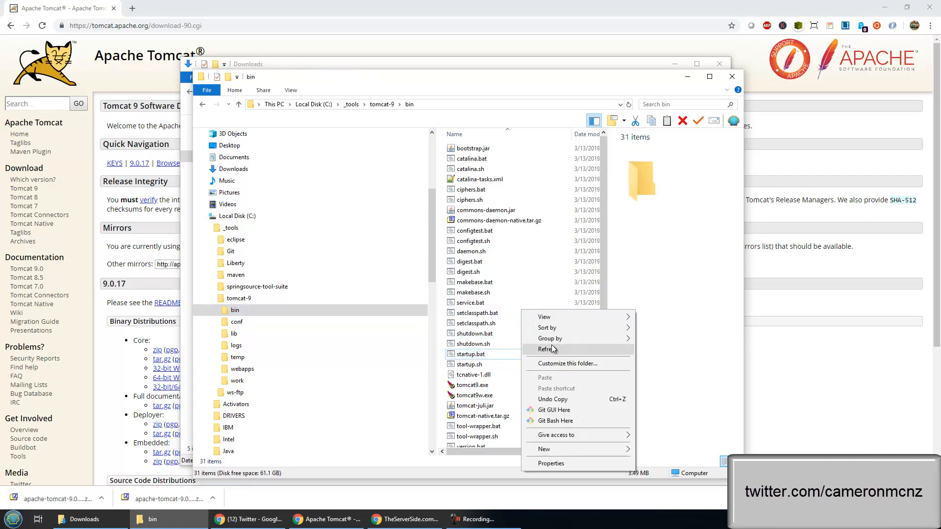
{"action": "left_click", "coordinate": [566, 422]}
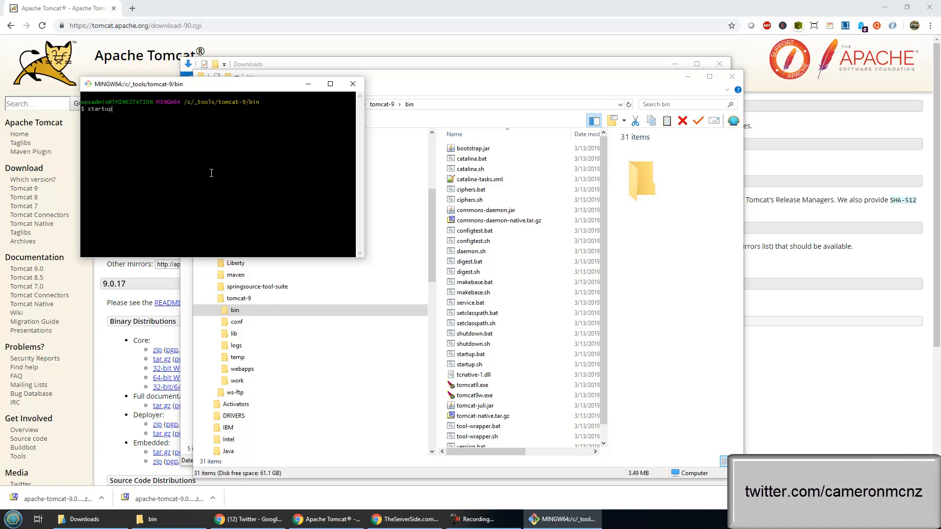
Correct the command at the Git Bash prompt to ./startup.sh and run it to start Tomcat
{"action": "key", "text": "BackSpace"}
{"action": "key", "text": "BackSpace"}
{"action": "key", "text": "BackSpace"}
{"action": "type", "text": "./startup.sh"}
{"action": "key", "text": "Return"}
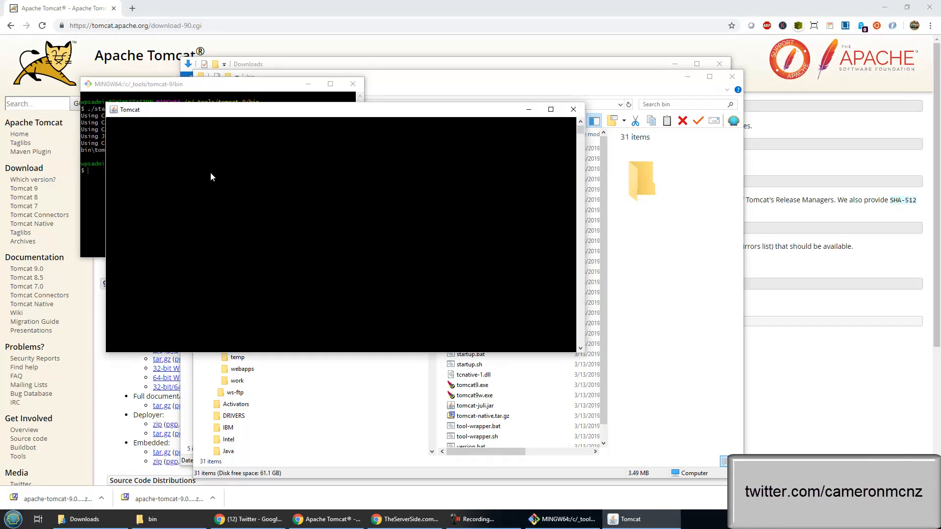
Open a Windows command prompt by searching for cmd and change its directory to C:\_tools\tomcat-9\bin
{"action": "left_click", "coordinate": [15, 519]}
{"action": "type", "text": "cmd"}
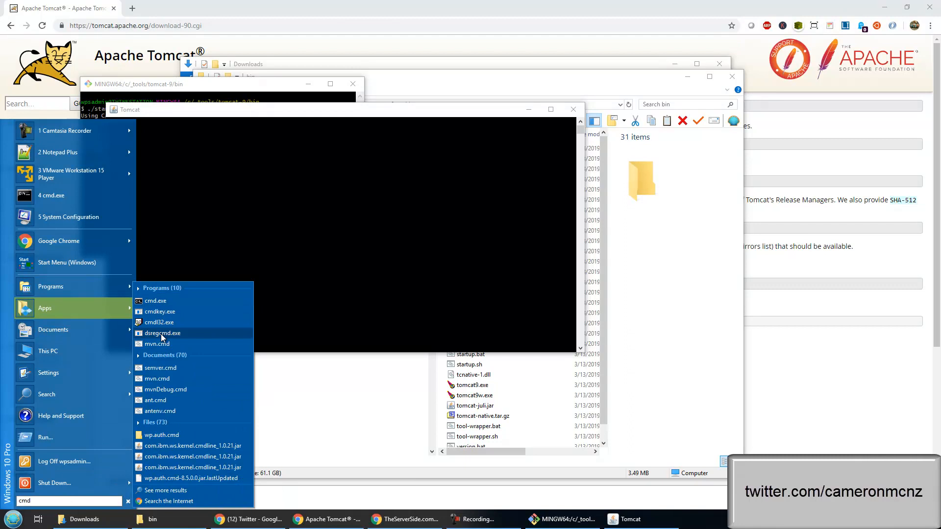
{"action": "left_click", "coordinate": [157, 302]}
{"action": "type", "text": "cd.."}
{"action": "key", "text": "Return"}
{"action": "type", "text": "cd.."}
{"action": "key", "text": "Return"}
{"action": "type", "text": "cd _tools"}
{"action": "key", "text": "Return"}
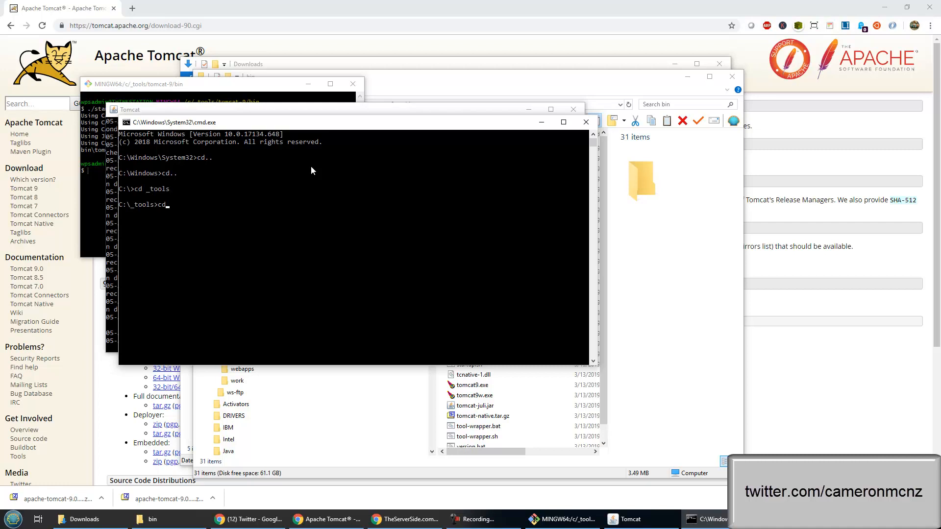
{"action": "type", "text": "cd tom*"}
{"action": "key", "text": "Return"}
{"action": "type", "text": "cd bin"}
{"action": "key", "text": "Return"}
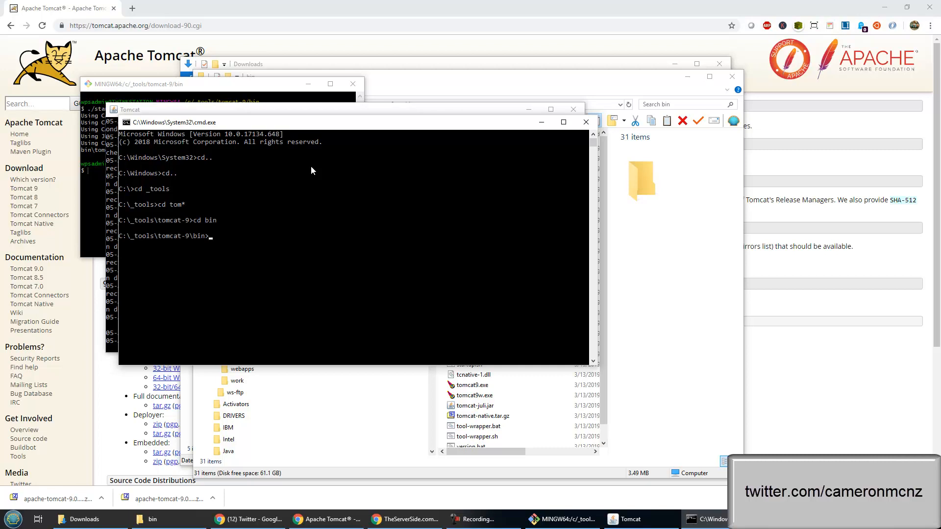
List the files beginning with s in the bin directory and enter startup.bat at the prompt without running it
{"action": "type", "text": "dir s*"}
{"action": "key", "text": "Return"}
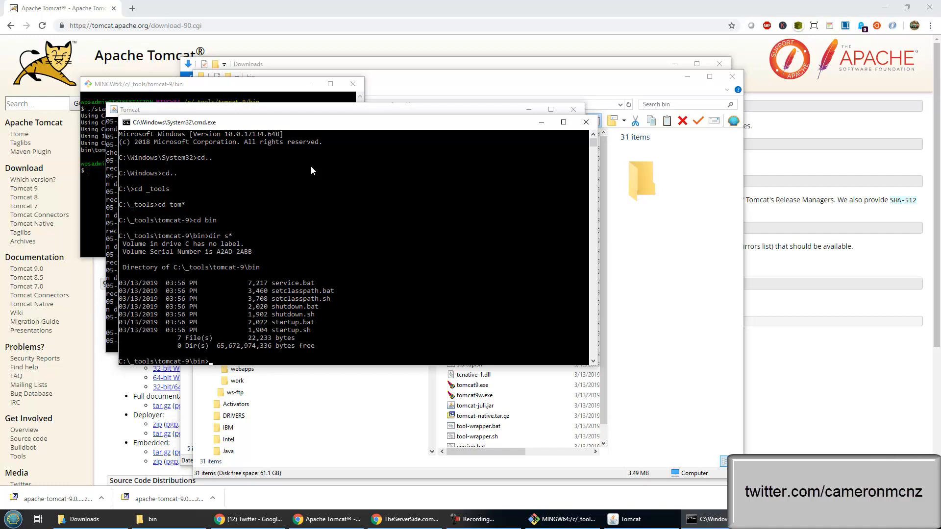
{"action": "type", "text": "startup.bat"}
Move the command prompt aside and examine the Tomcat console's startup log back to its first entries
{"action": "left_click_drag", "start_coordinate": [298, 125], "coordinate": [587, 93]}
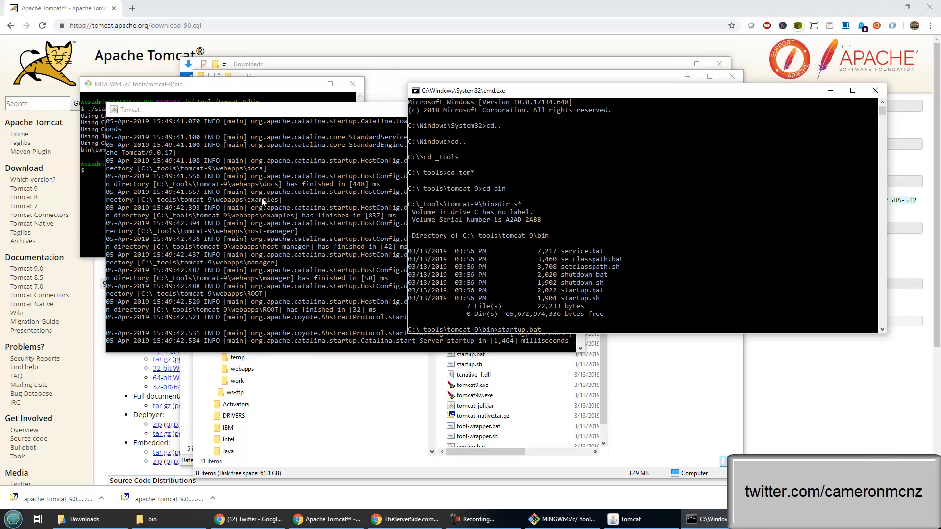
{"action": "left_click", "coordinate": [260, 258]}
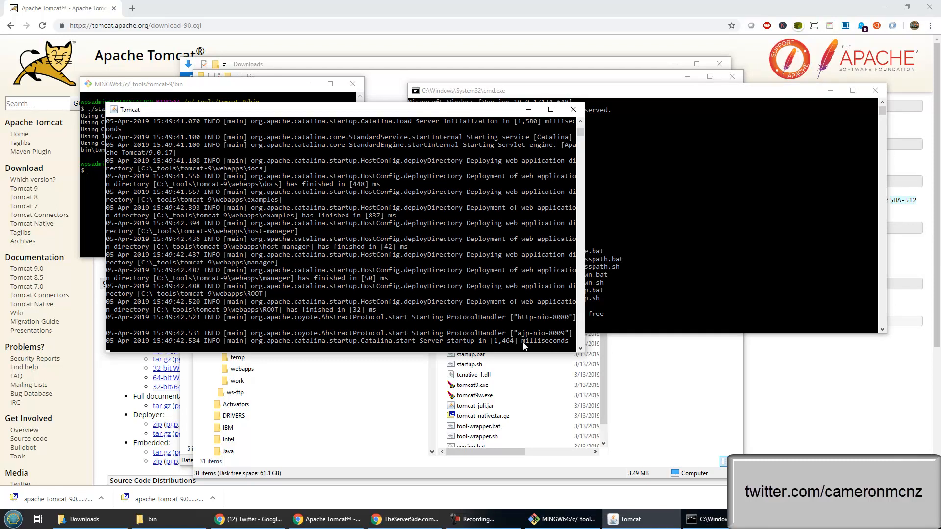
{"action": "left_click_drag", "start_coordinate": [582, 139], "coordinate": [582, 136]}
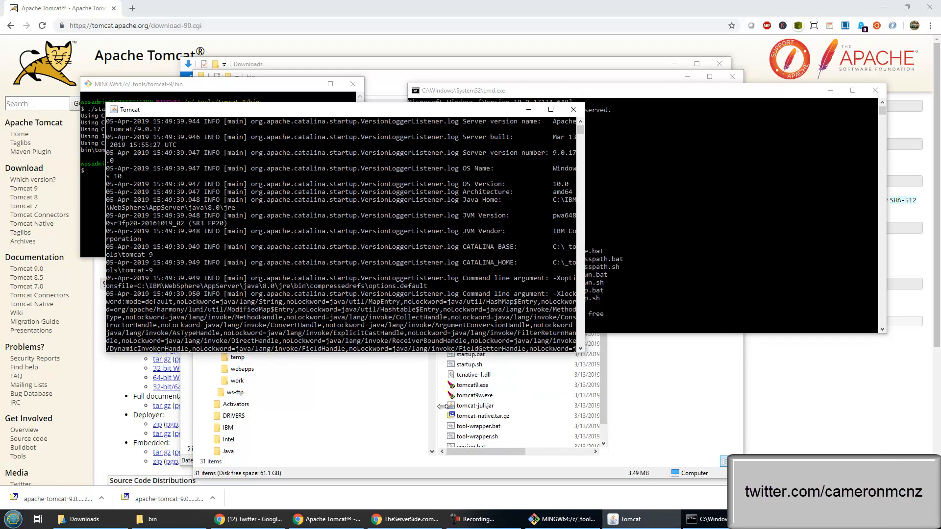
Switch to the Chrome window showing Twitter and try to open localhost:8080 there
{"action": "left_click", "coordinate": [276, 519]}
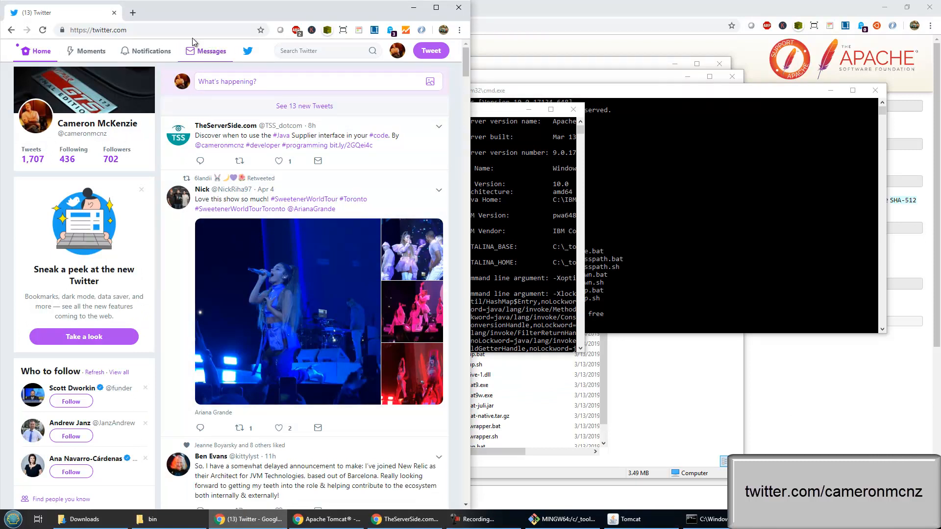
{"action": "left_click", "coordinate": [171, 33]}
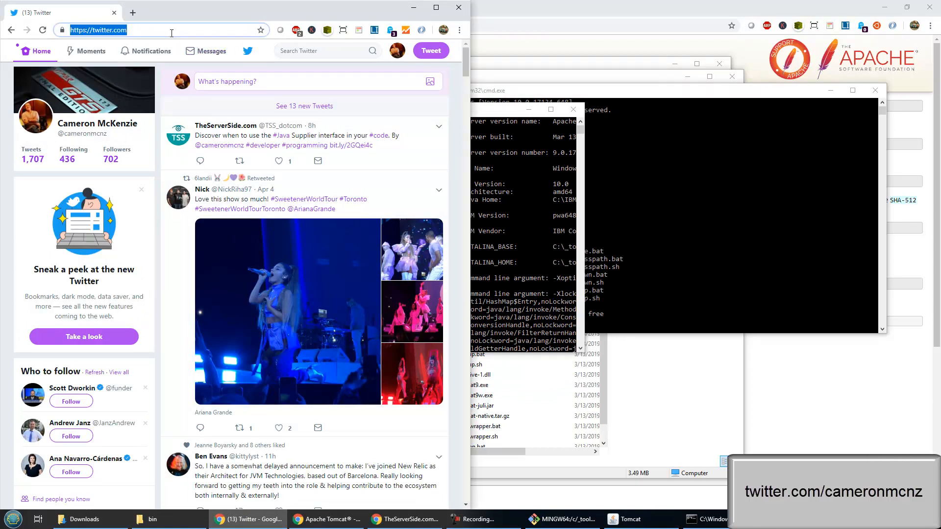
{"action": "type", "text": "localhost:"}
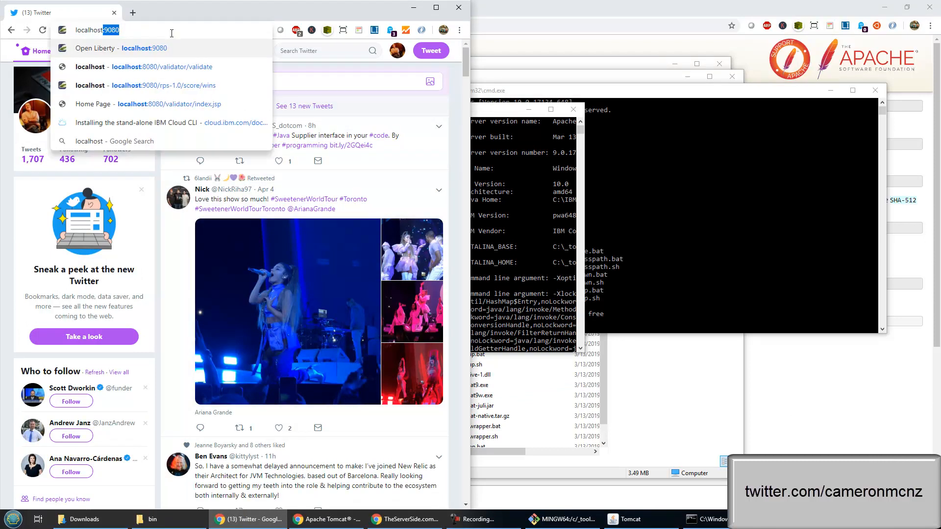
{"action": "type", "text": "8080"}
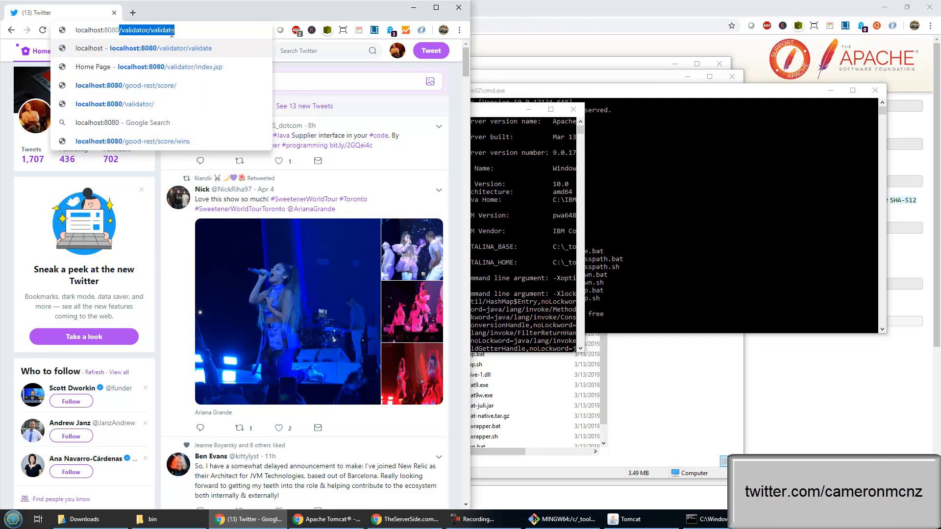
{"action": "key", "text": "Delete"}
{"action": "key", "text": "Return"}
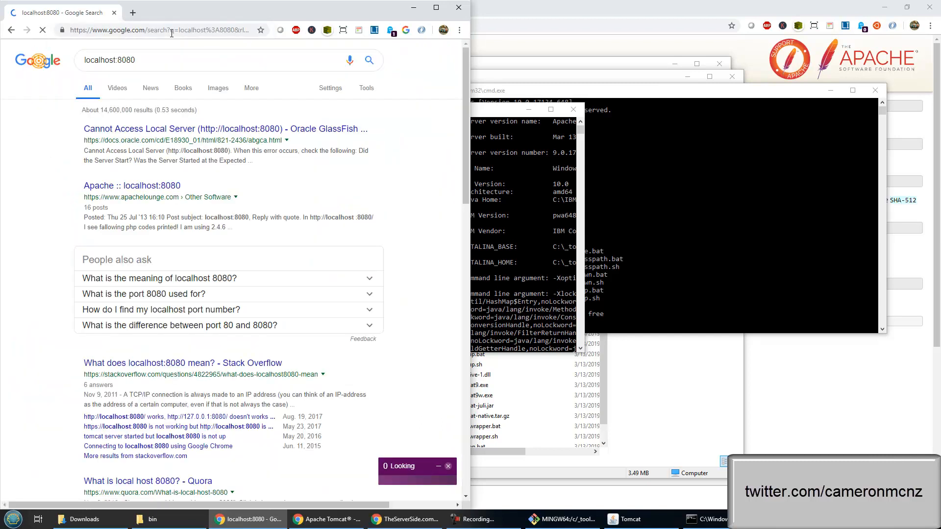
{"action": "left_click", "coordinate": [170, 30]}
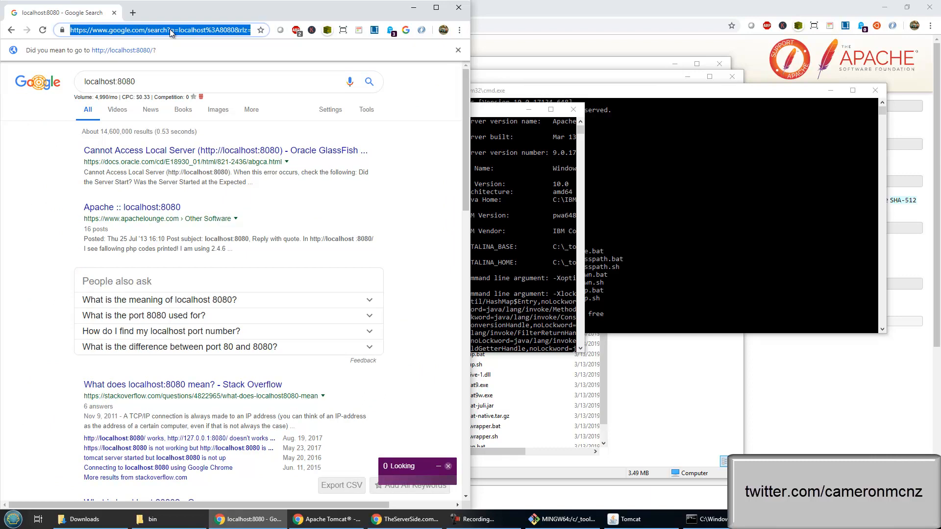
{"action": "type", "text": "localhost:"}
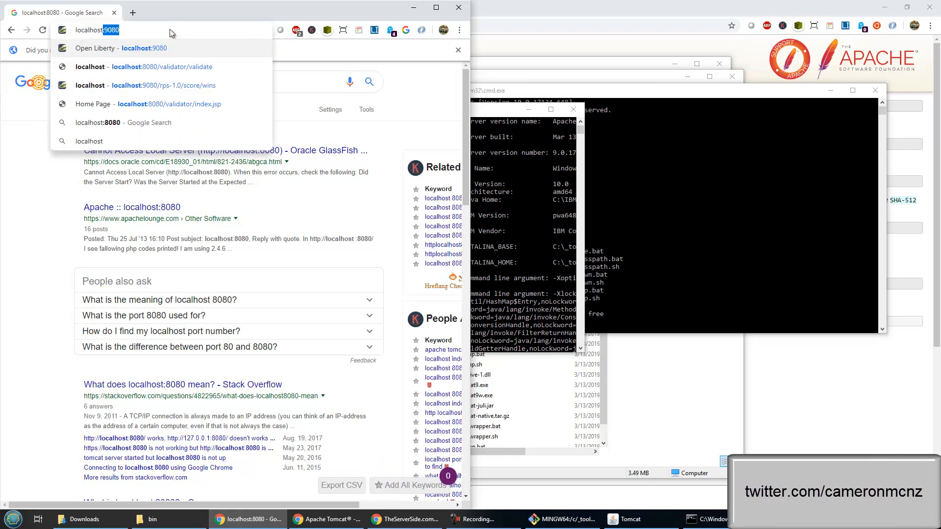
{"action": "type", "text": "8080"}
{"action": "key", "text": "Delete"}
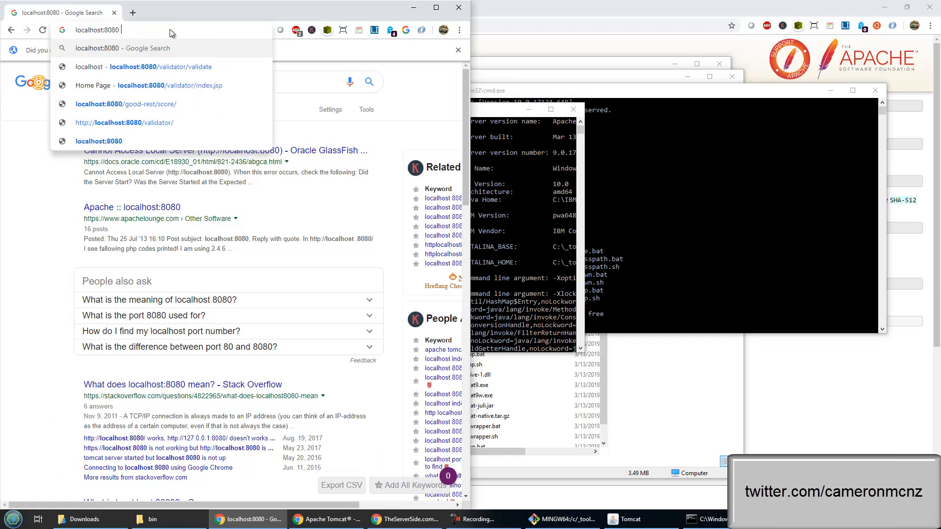
{"action": "key", "text": "Return"}
{"action": "left_click", "coordinate": [170, 31]}
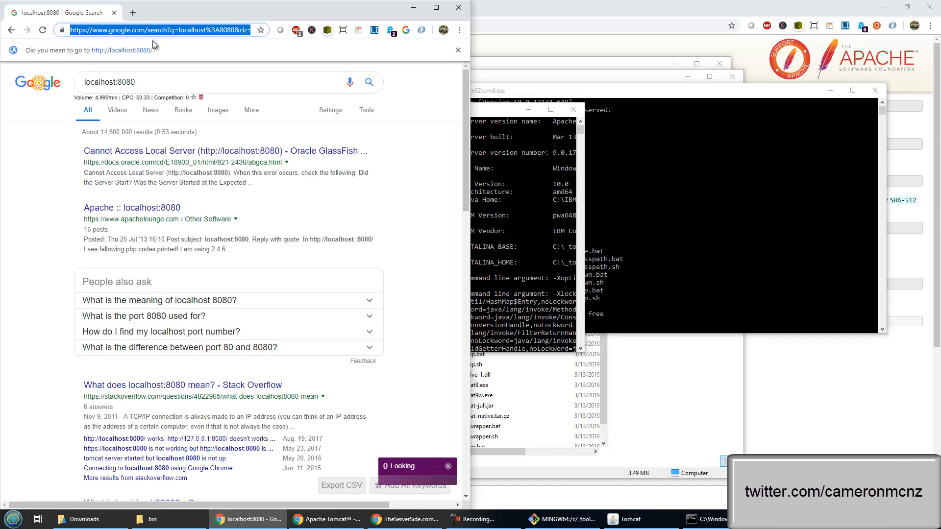
{"action": "left_click", "coordinate": [134, 51]}
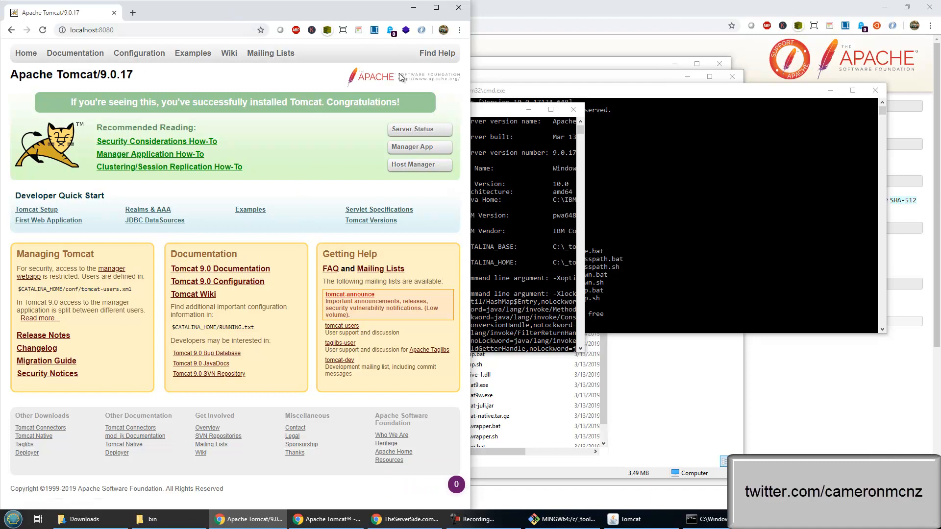
Visit the Apache Tomcat project's home page from the welcome page and return to localhost:8080
{"action": "left_click", "coordinate": [19, 53]}
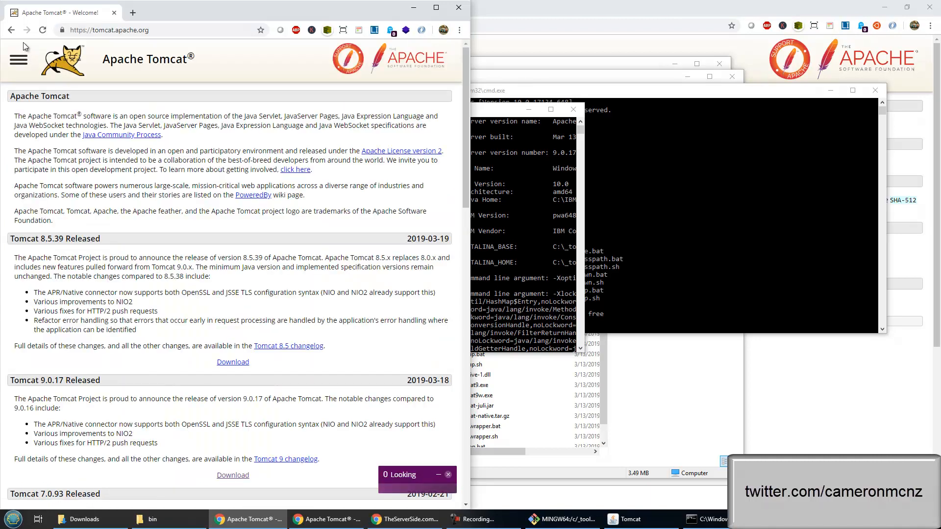
{"action": "left_click", "coordinate": [8, 33]}
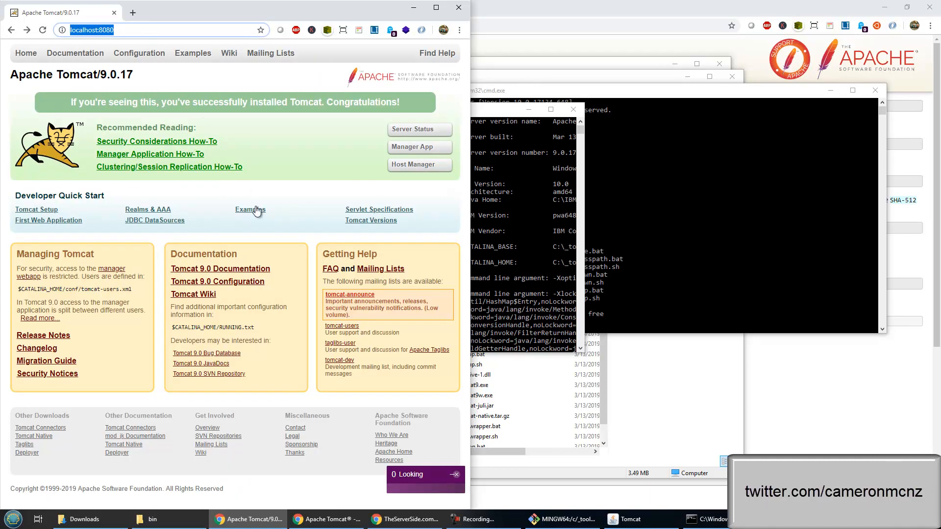
Open Tomcat's JSP examples, execute the Hello World Tag example and return to the JSP Samples list
{"action": "left_click", "coordinate": [197, 54]}
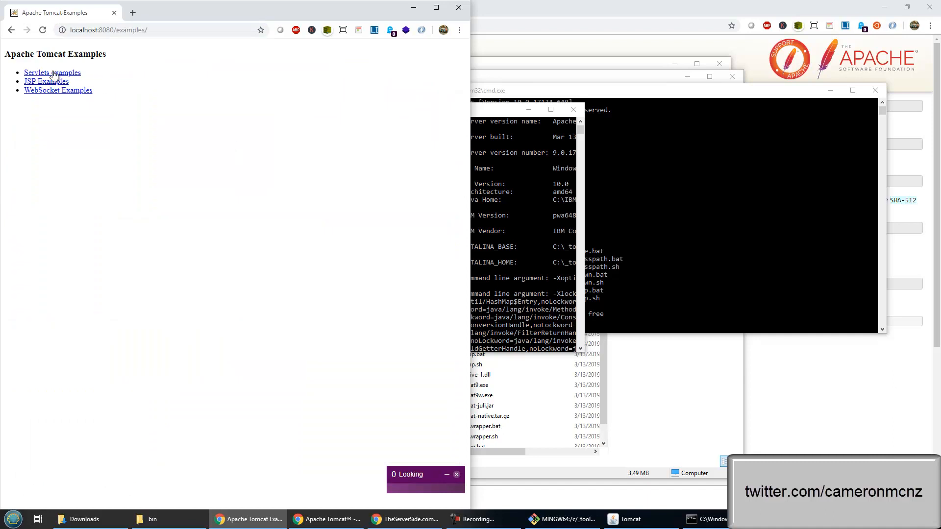
{"action": "left_click", "coordinate": [47, 82]}
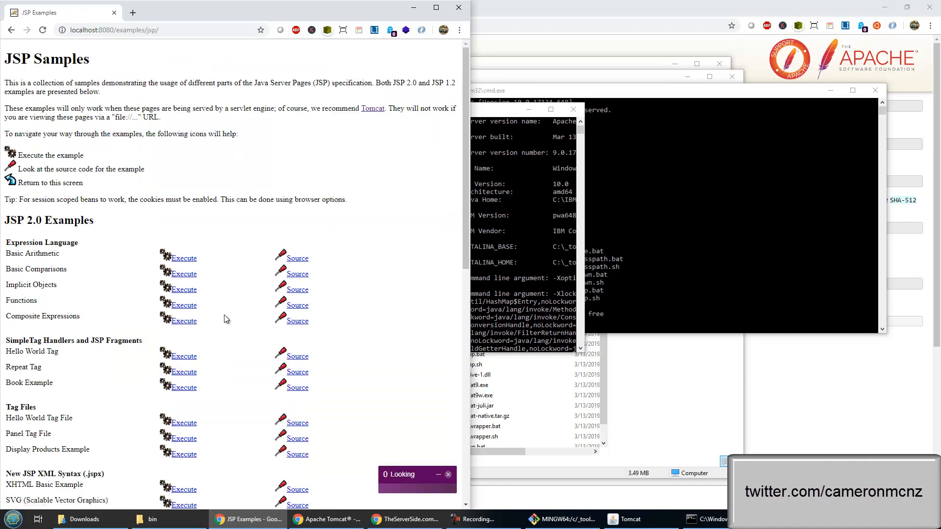
{"action": "left_click", "coordinate": [187, 357]}
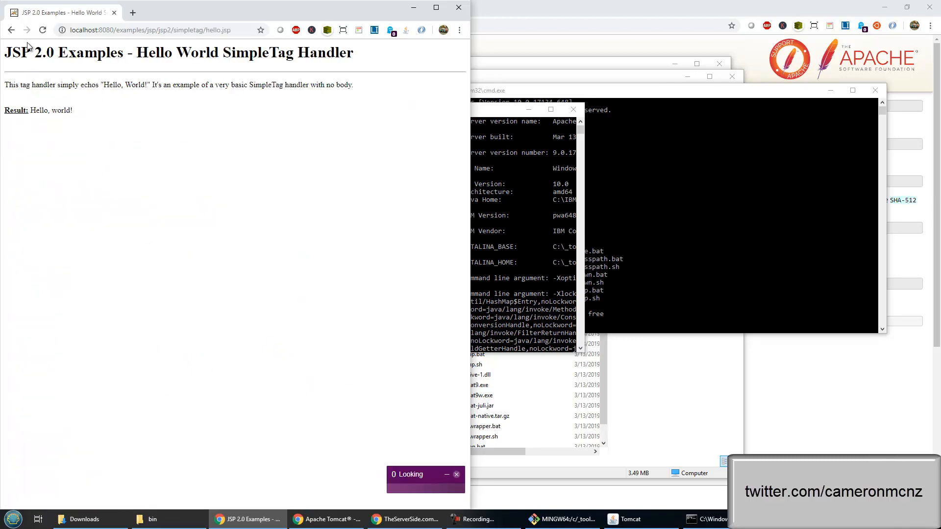
{"action": "left_click", "coordinate": [10, 31]}
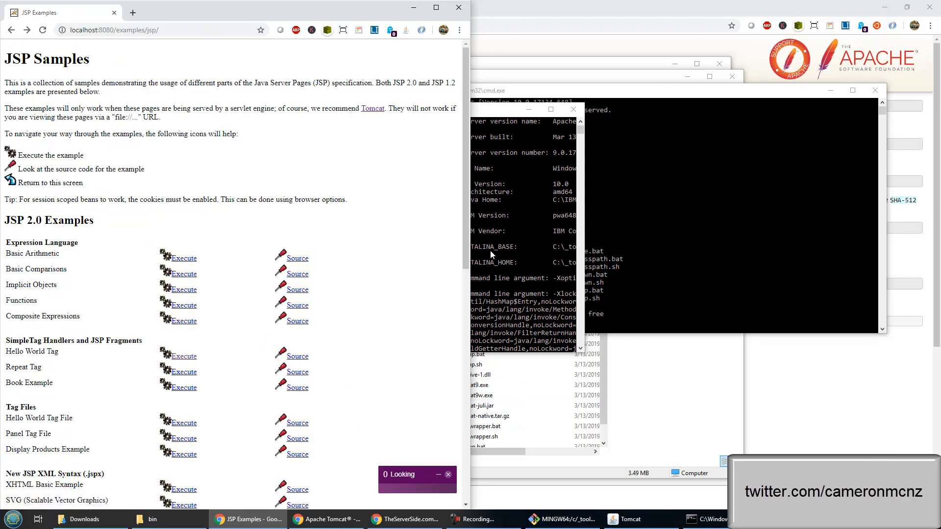
Execute the Snoop example under JSP 1.2 Examples and examine its request information, from the request method to the remote address
{"action": "left_click_drag", "start_coordinate": [468, 224], "coordinate": [474, 497]}
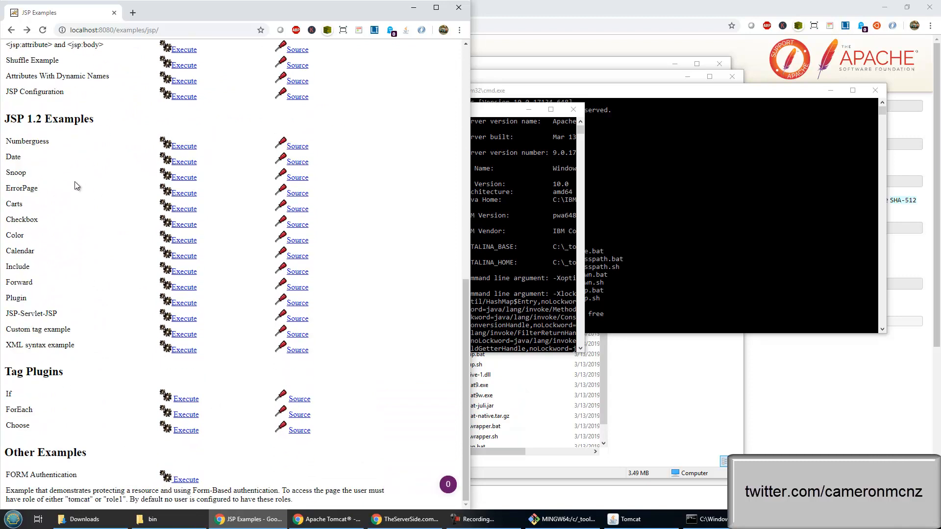
{"action": "left_click", "coordinate": [186, 179]}
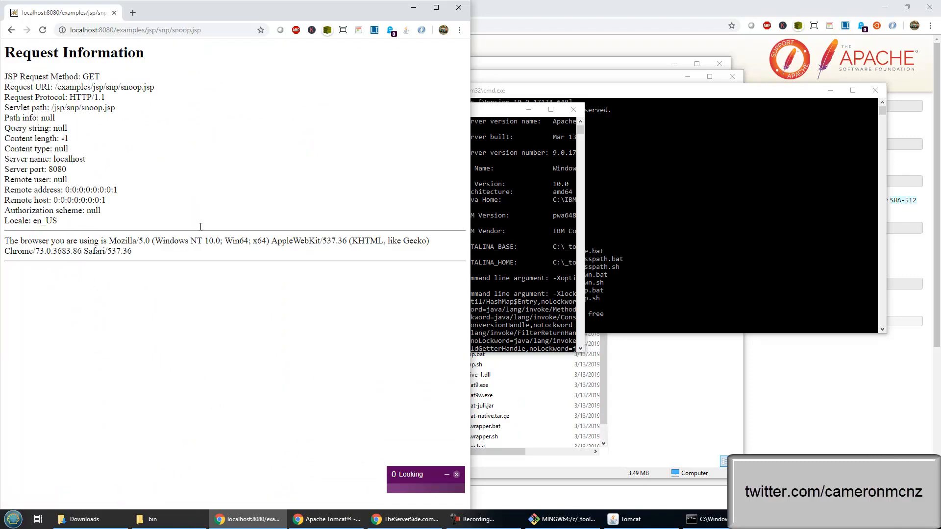
{"action": "left_click_drag", "start_coordinate": [12, 73], "coordinate": [97, 191]}
{"action": "left_click", "coordinate": [137, 323]}
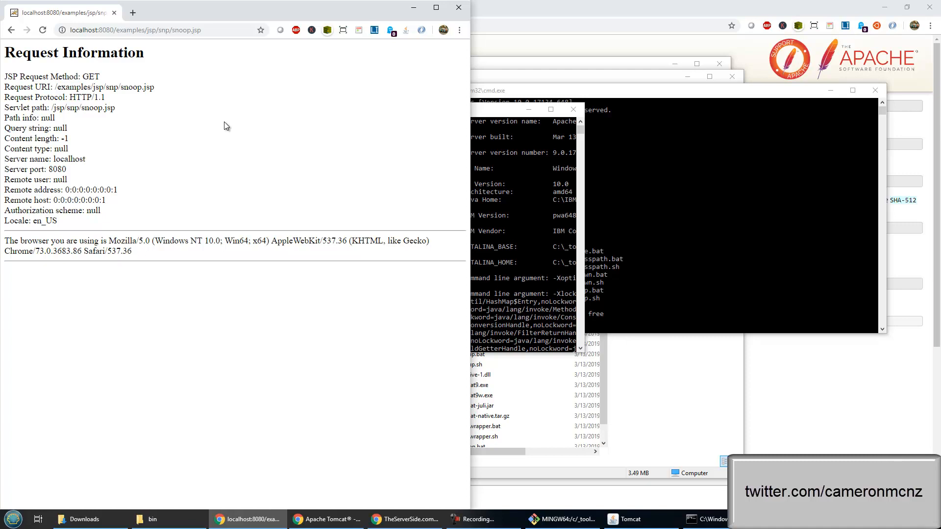
{"action": "left_click", "coordinate": [474, 521]}
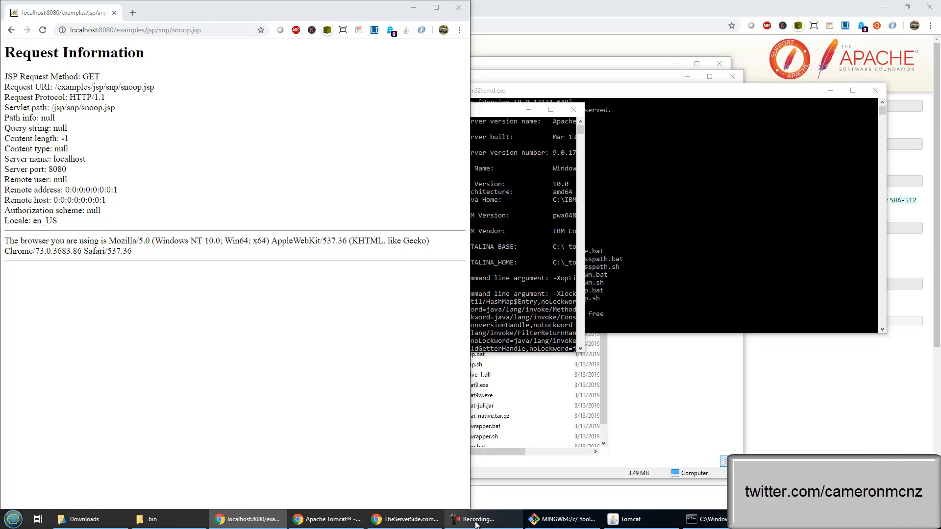